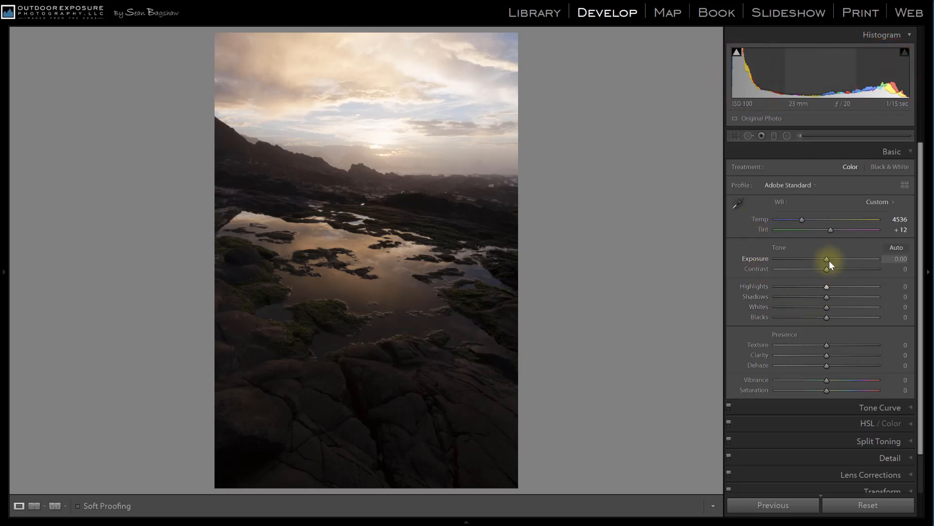
Set the photo's Exposure to +0.29, Contrast to +9, Highlights to -20, Shadows to +64 and Blacks to +45
{"action": "mouse_move", "coordinate": [827, 258]}
{"action": "left_mouse_down"}
{"action": "mouse_move", "coordinate": [816, 286]}
{"action": "mouse_move", "coordinate": [819, 269]}
{"action": "mouse_move", "coordinate": [829, 269]}
{"action": "left_mouse_up"}
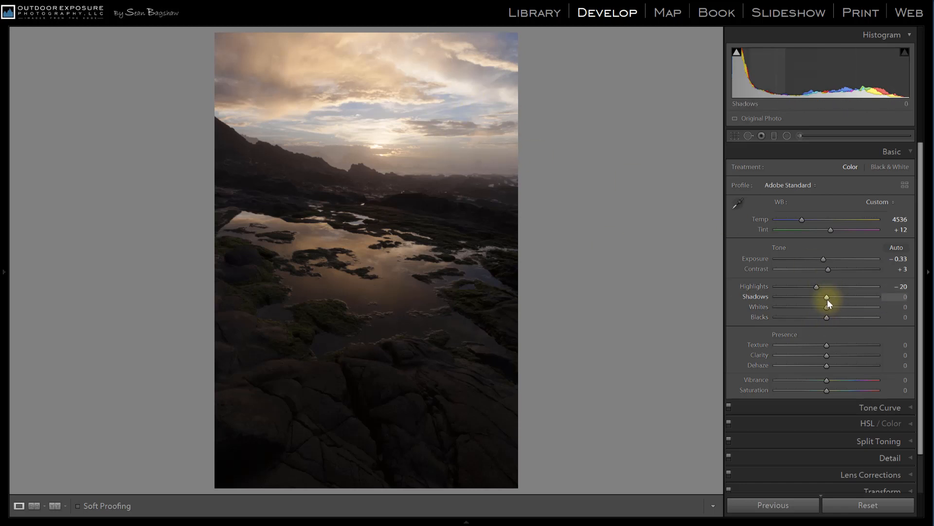
{"action": "left_click_drag", "start_coordinate": [826, 296], "coordinate": [858, 295]}
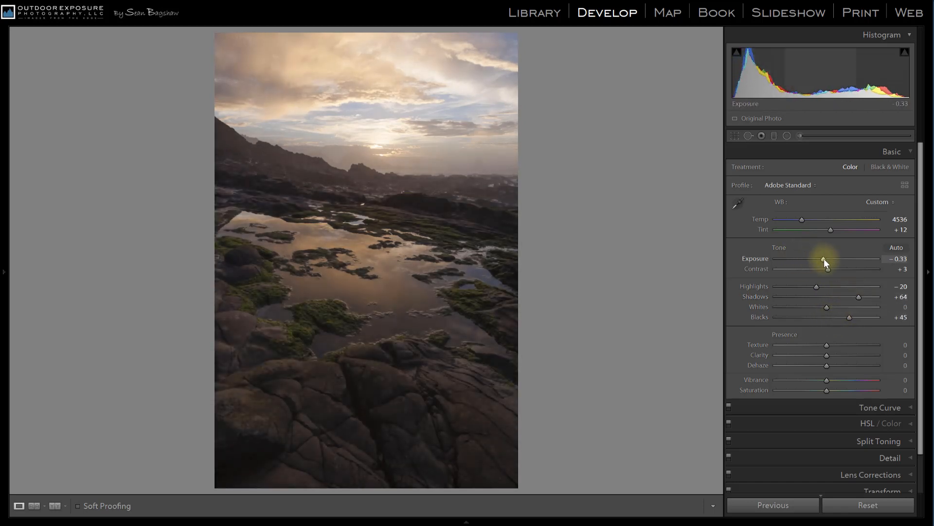
{"action": "left_click_drag", "start_coordinate": [824, 259], "coordinate": [831, 267]}
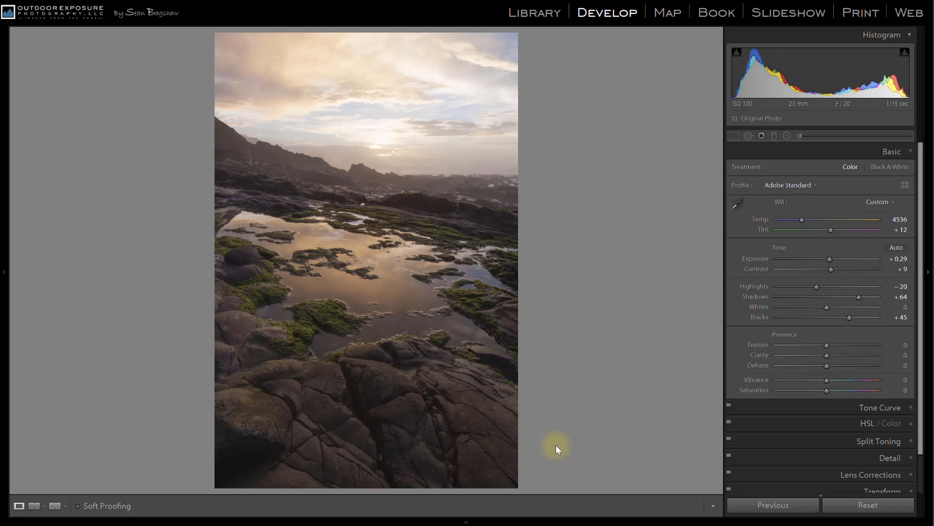
Try darkening the sky with a graduated filter across the horizon at Exposure -0.93, and delete the filter
{"action": "left_click", "coordinate": [776, 133]}
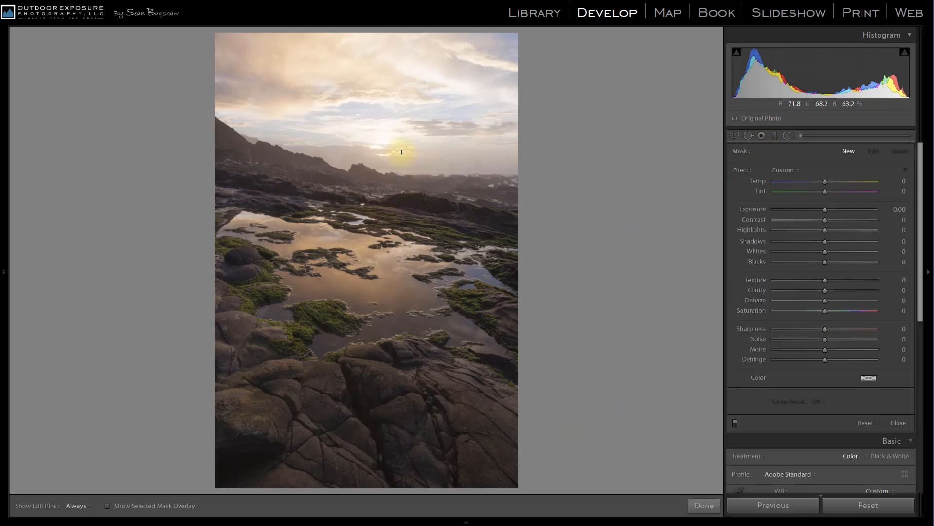
{"action": "left_click_drag", "start_coordinate": [398, 147], "coordinate": [390, 202]}
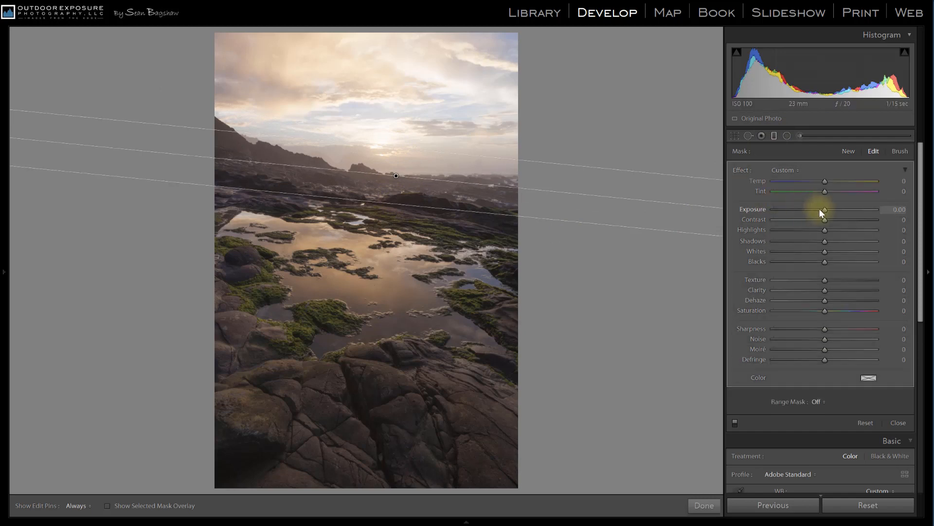
{"action": "left_click_drag", "start_coordinate": [825, 210], "coordinate": [813, 210]}
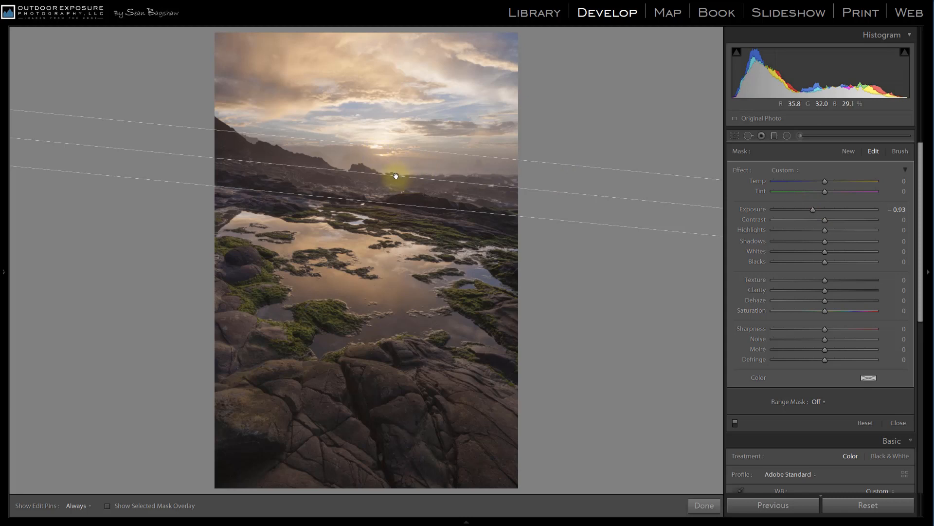
{"action": "key", "text": "Delete"}
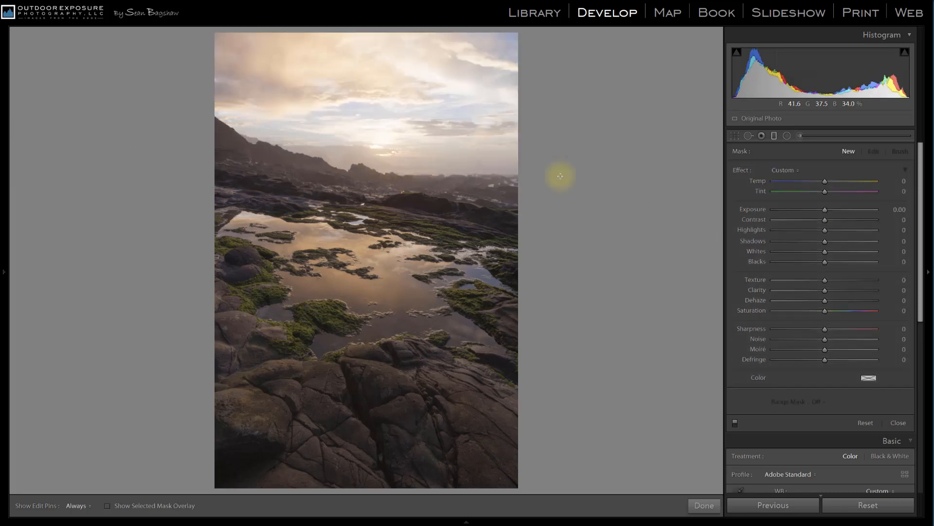
{"action": "left_click", "coordinate": [773, 136]}
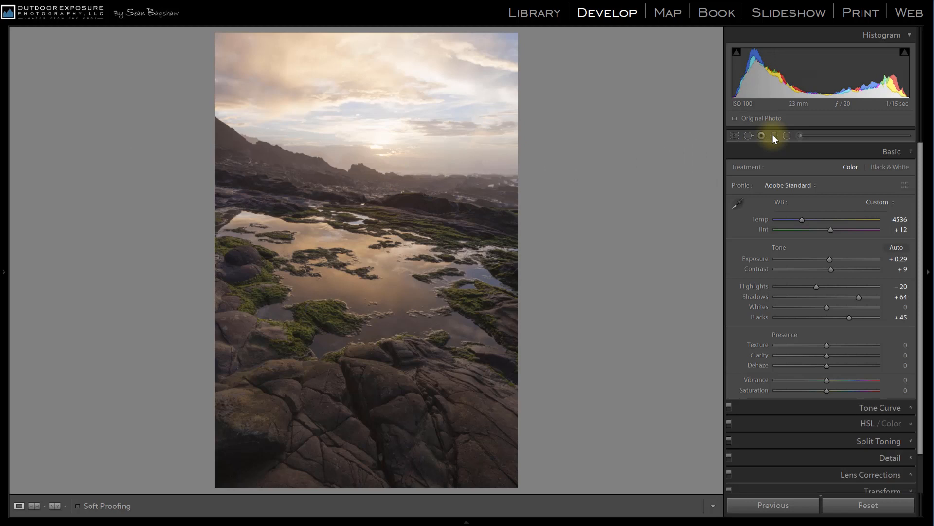
Reset all Tone adjustments of the photo to their defaults
{"action": "key", "text": "alt"}
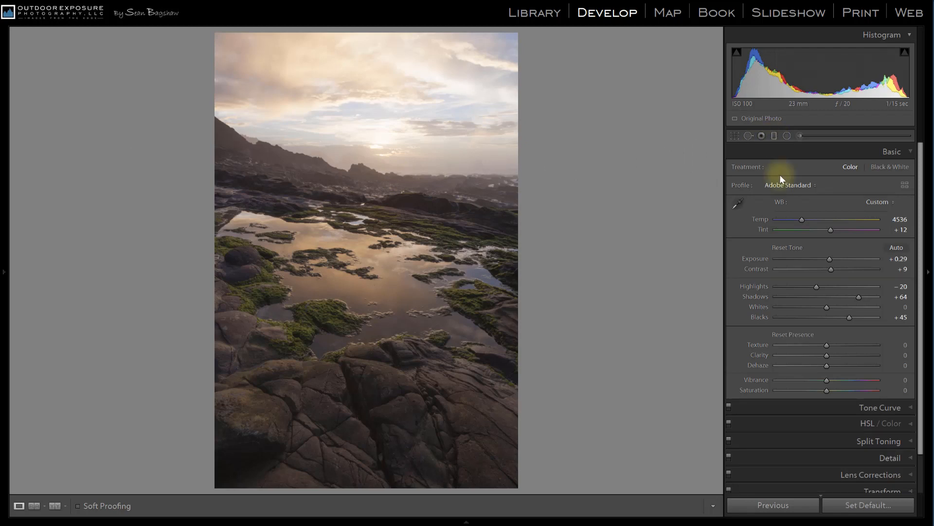
{"action": "left_click", "coordinate": [786, 248], "text": "alt"}
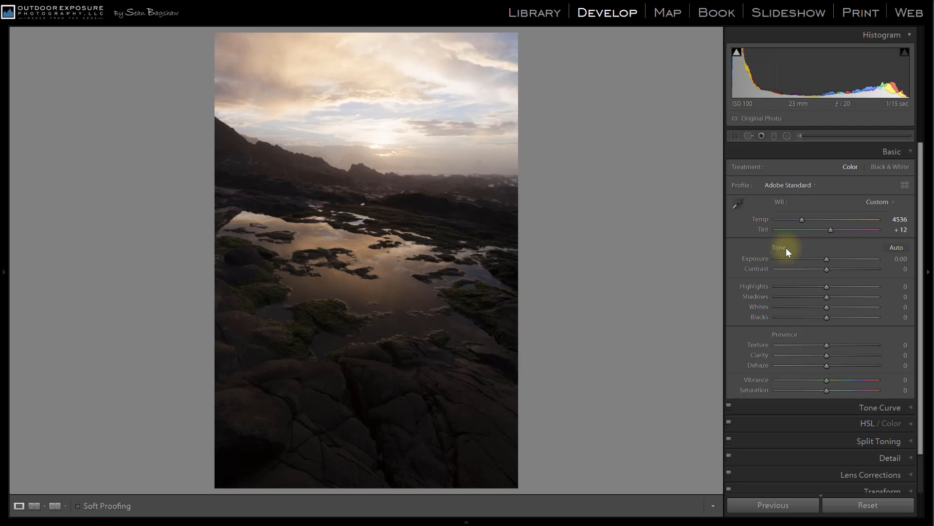
Review the lens correction and transform settings, and set the white balance temperature to 4319
{"action": "left_click", "coordinate": [853, 475]}
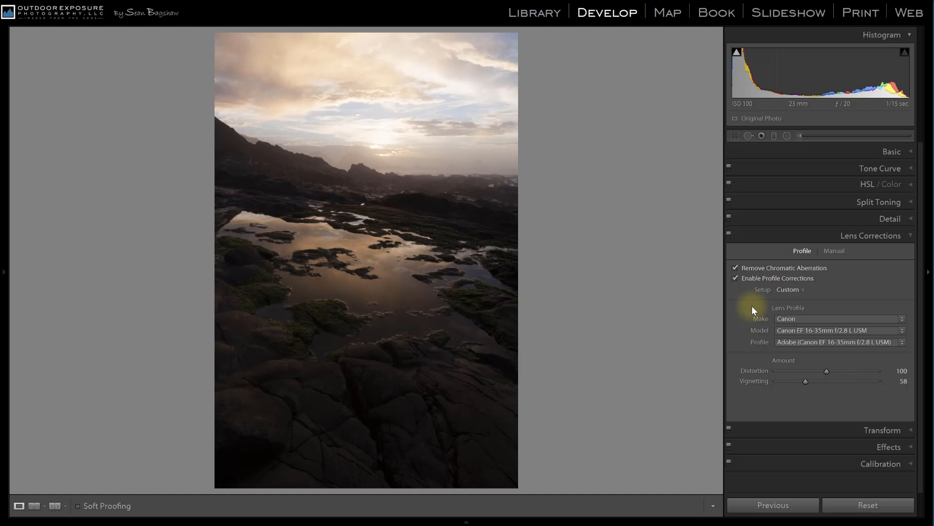
{"action": "left_click", "coordinate": [883, 433]}
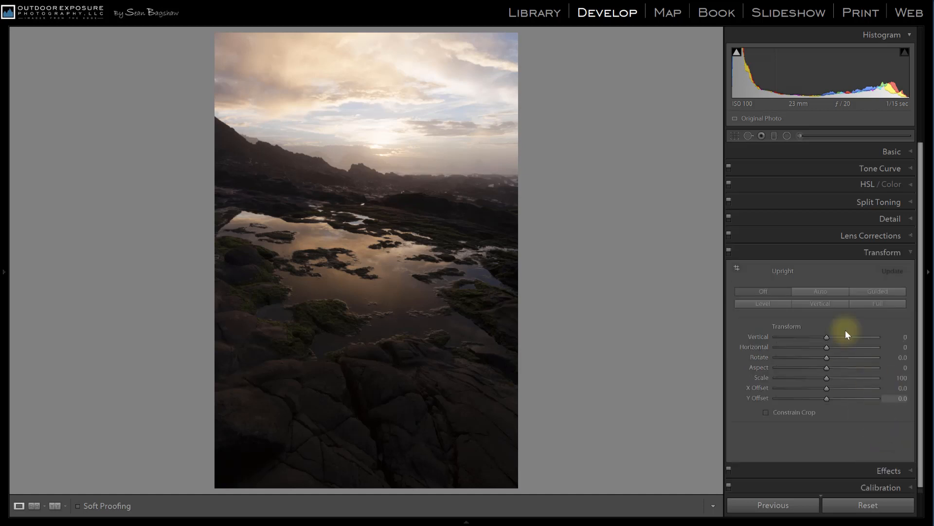
{"action": "left_click", "coordinate": [826, 403]}
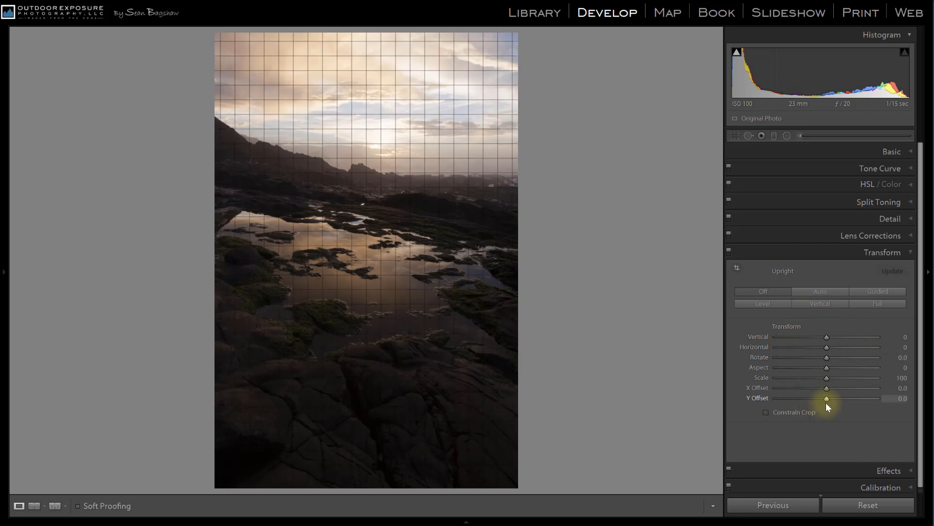
{"action": "left_click", "coordinate": [879, 151]}
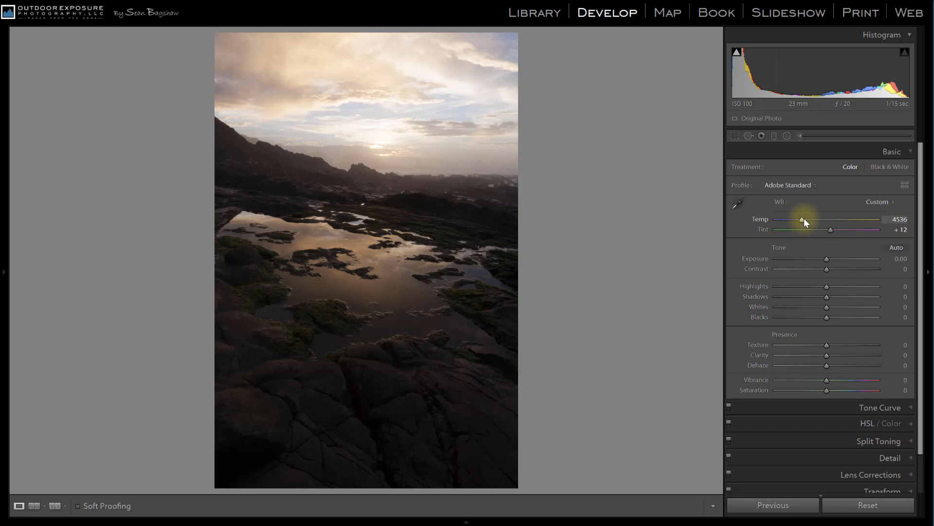
{"action": "left_click_drag", "start_coordinate": [803, 218], "coordinate": [801, 218]}
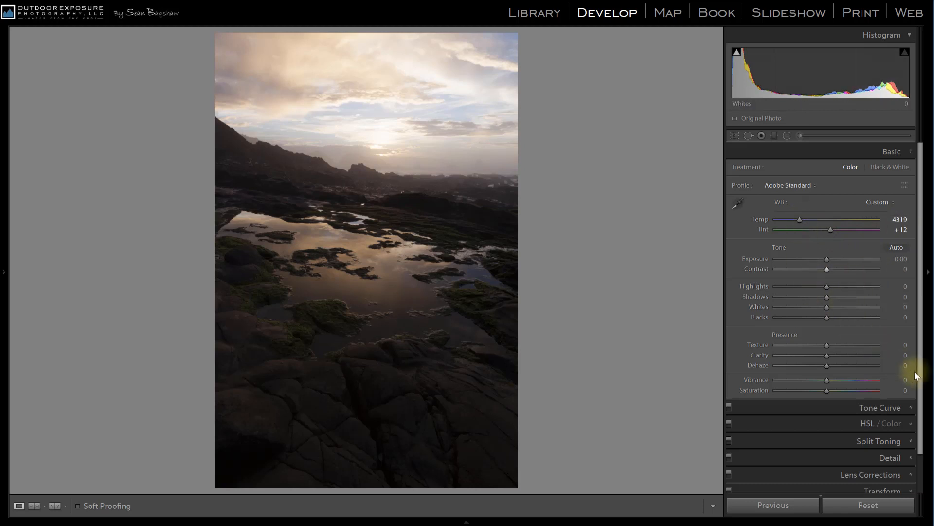
Examine the sharpening and noise reduction settings, and return to the basic adjustments
{"action": "scroll", "coordinate": [917, 408], "scroll_direction": "down", "scroll_amount": 2}
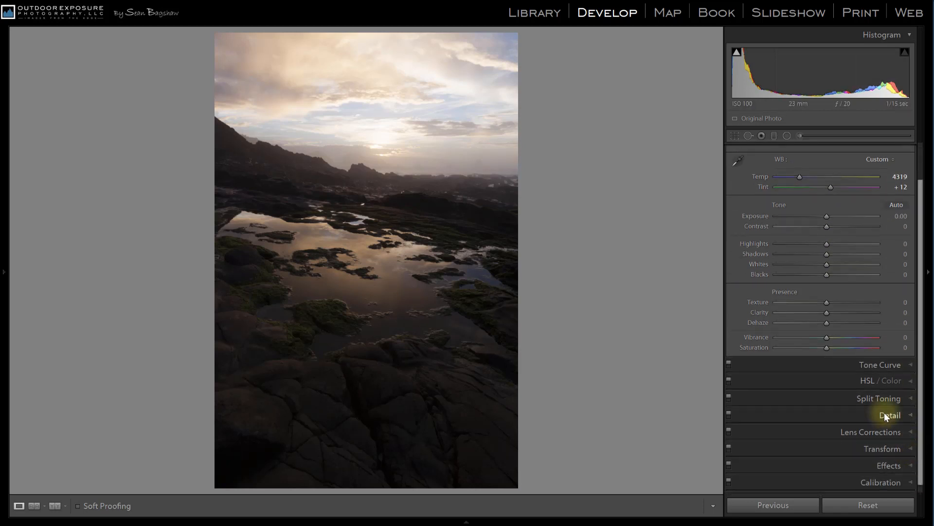
{"action": "left_click", "coordinate": [884, 414]}
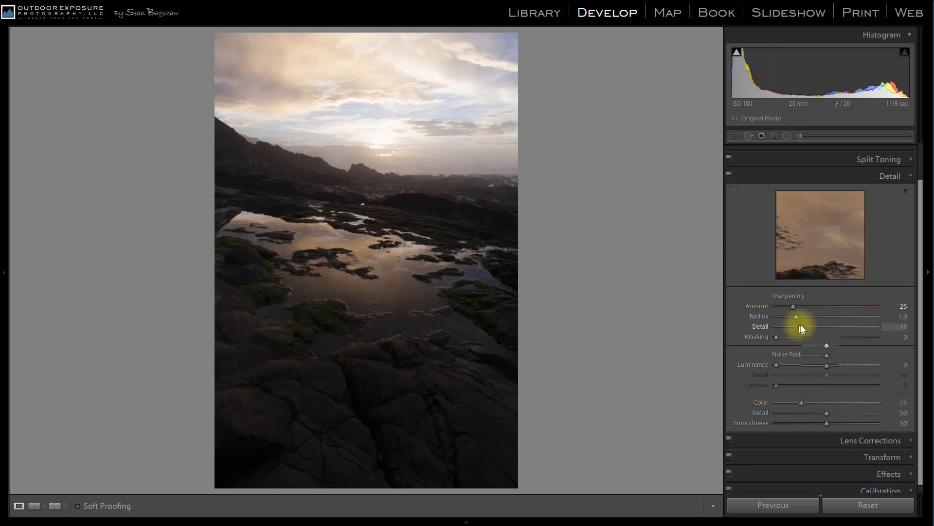
{"action": "scroll", "coordinate": [801, 325], "scroll_direction": "up", "scroll_amount": 2}
{"action": "left_click", "coordinate": [890, 152]}
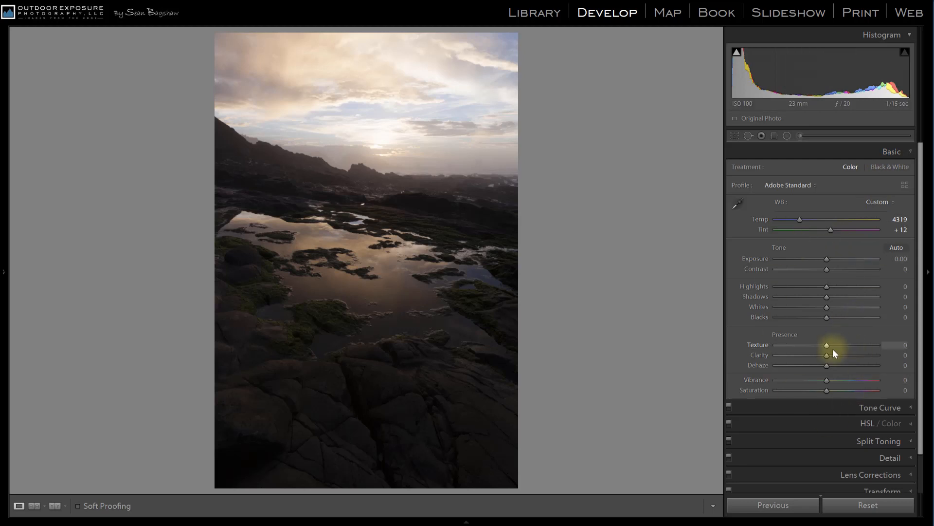
Open the photo as a Smart Object in Photoshop
{"action": "right_click", "coordinate": [336, 187]}
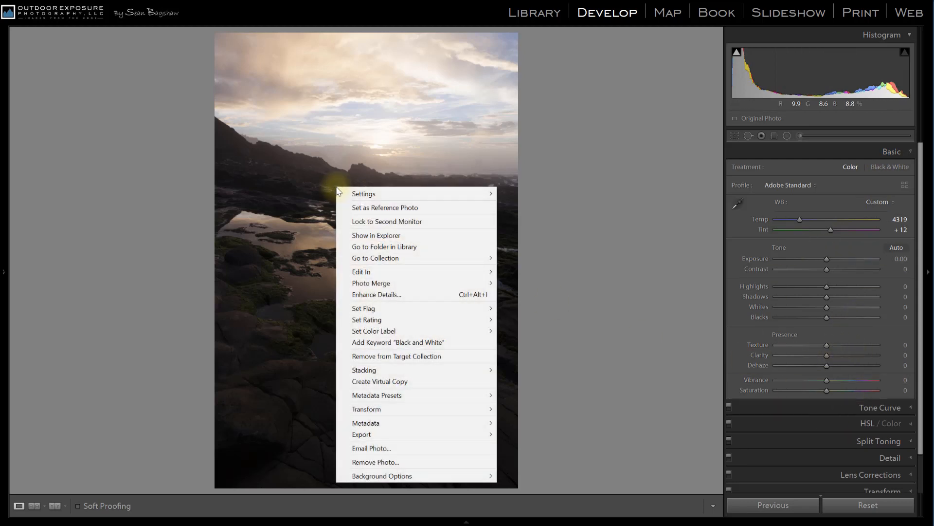
{"action": "mouse_move", "coordinate": [364, 272]}
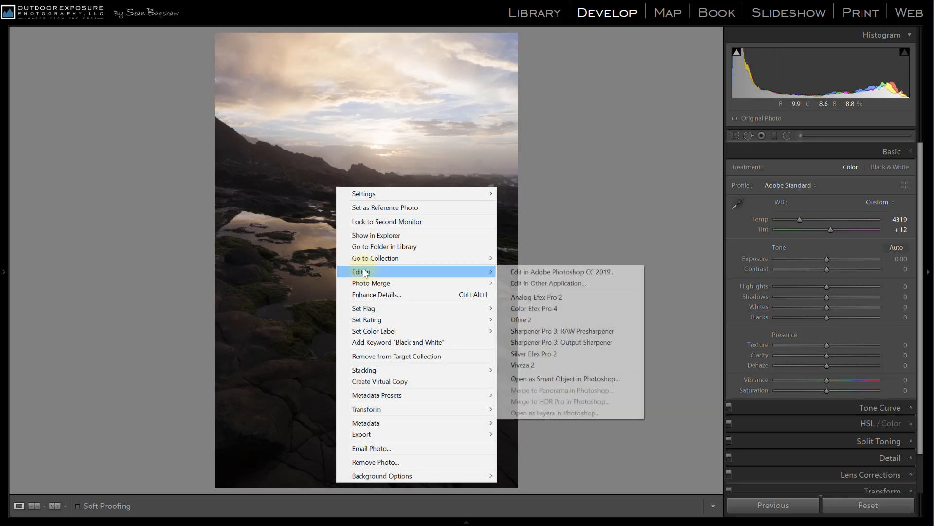
{"action": "left_click", "coordinate": [541, 379]}
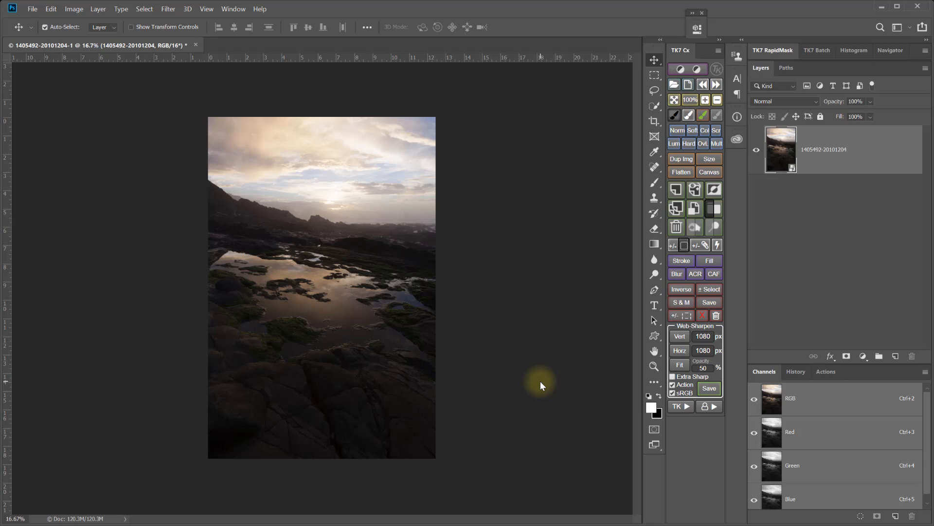
Discard a regular duplicate of the photo layer and create an independent one with New Smart Object via Copy
{"action": "left_click", "coordinate": [674, 209]}
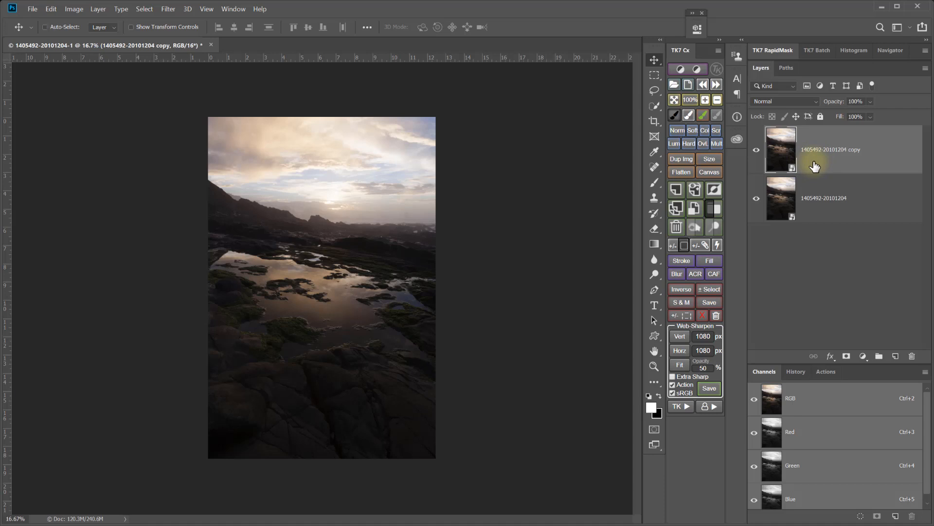
{"action": "key", "text": "Delete"}
{"action": "right_click", "coordinate": [871, 154]}
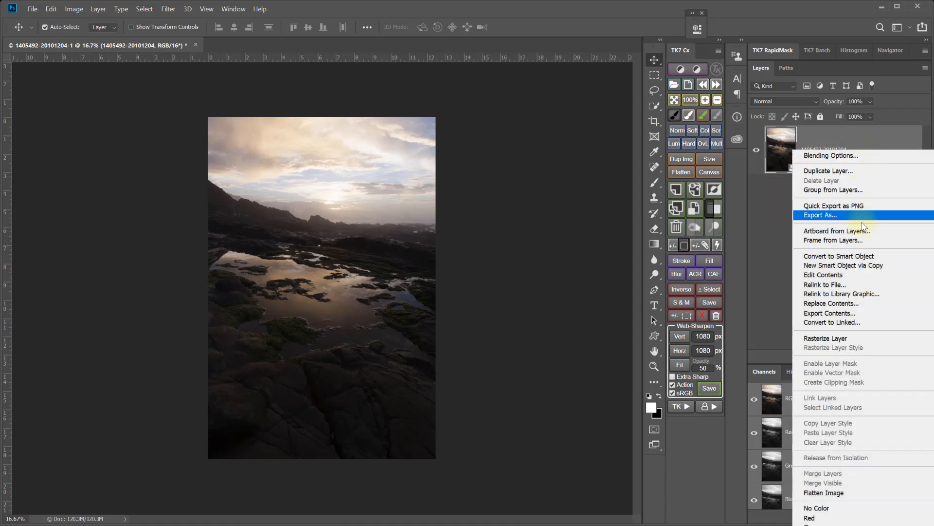
{"action": "left_click", "coordinate": [857, 266]}
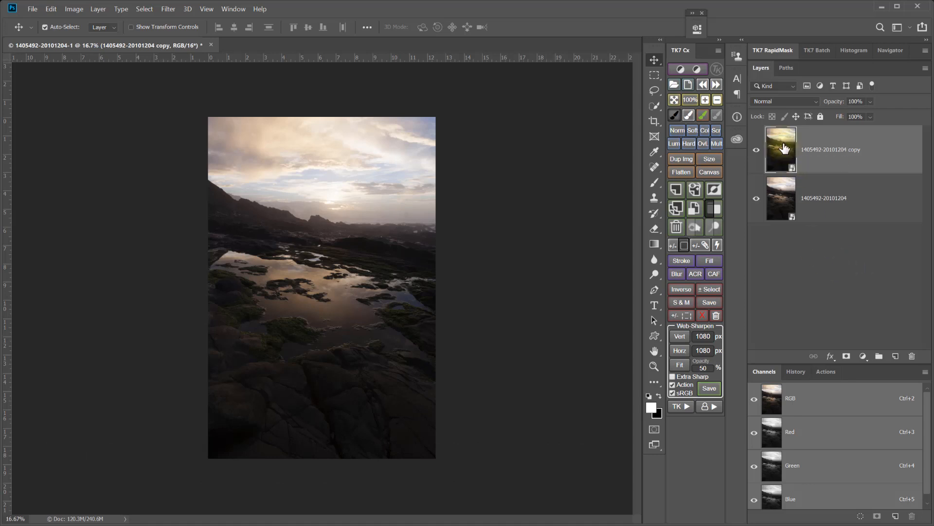
In the copied smart object's raw settings, set Exposure to +1.30, Contrast to -7, Highlights to -18, Shadows to +41 and Blacks to +21
{"action": "double_click", "coordinate": [784, 149]}
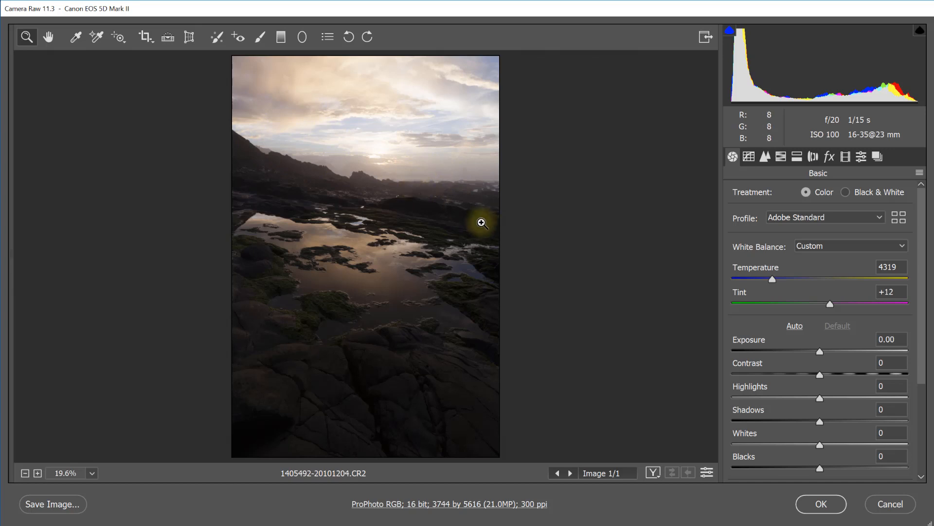
{"action": "left_click_drag", "start_coordinate": [821, 351], "coordinate": [838, 352]}
{"action": "left_click_drag", "start_coordinate": [820, 466], "coordinate": [837, 463]}
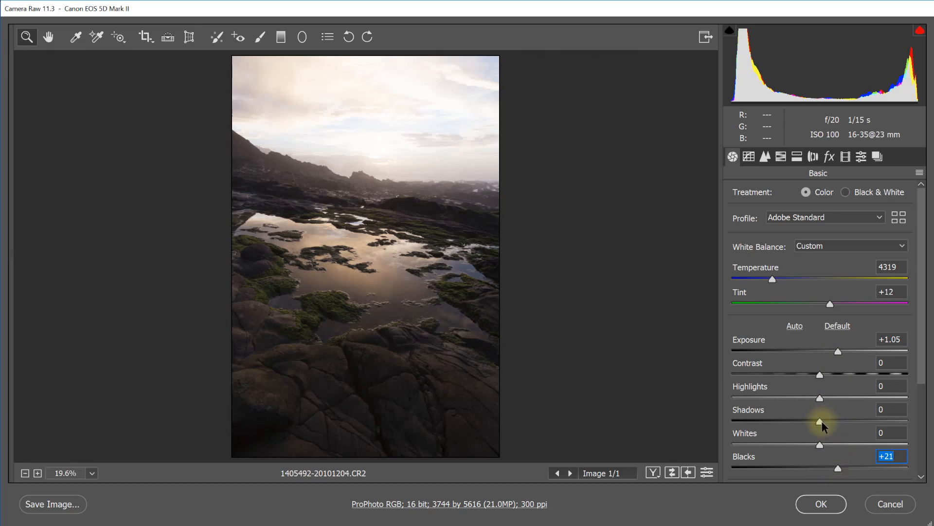
{"action": "left_click_drag", "start_coordinate": [822, 421], "coordinate": [857, 423]}
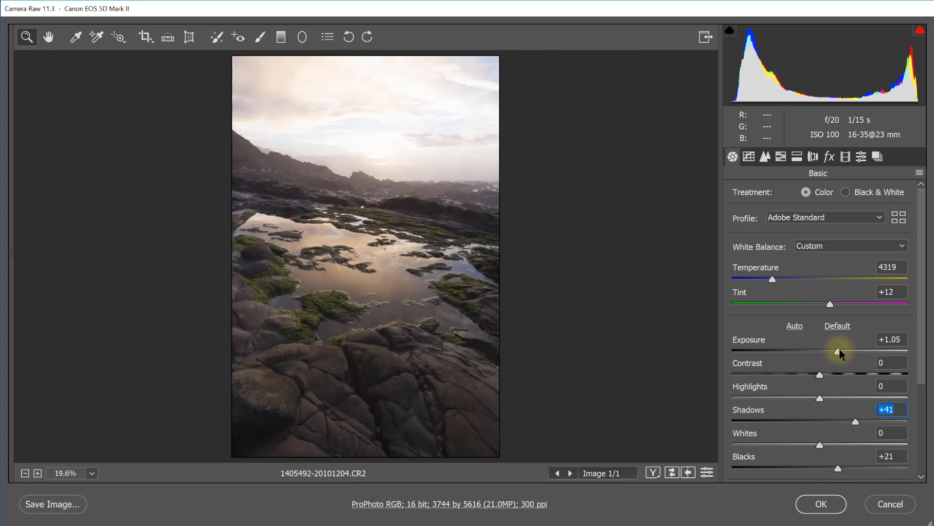
{"action": "left_click_drag", "start_coordinate": [838, 352], "coordinate": [805, 398]}
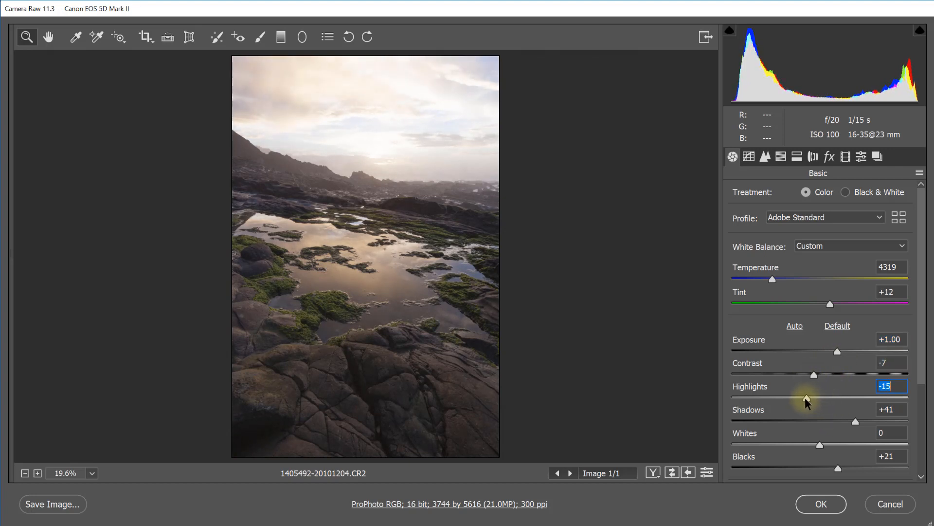
{"action": "left_click_drag", "start_coordinate": [837, 352], "coordinate": [842, 352]}
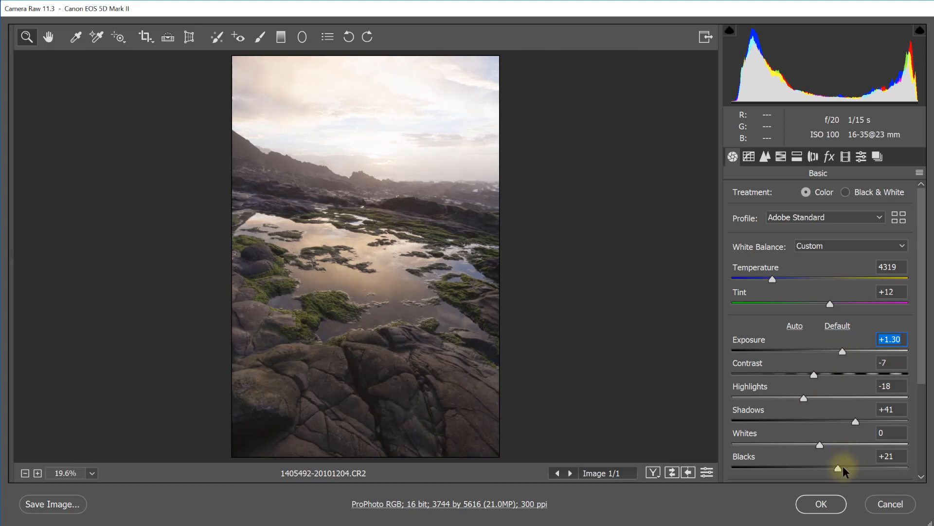
Set the copy's Texture to +3 and Highlights to -40, and apply the raw settings
{"action": "left_click_drag", "start_coordinate": [922, 382], "coordinate": [920, 437]}
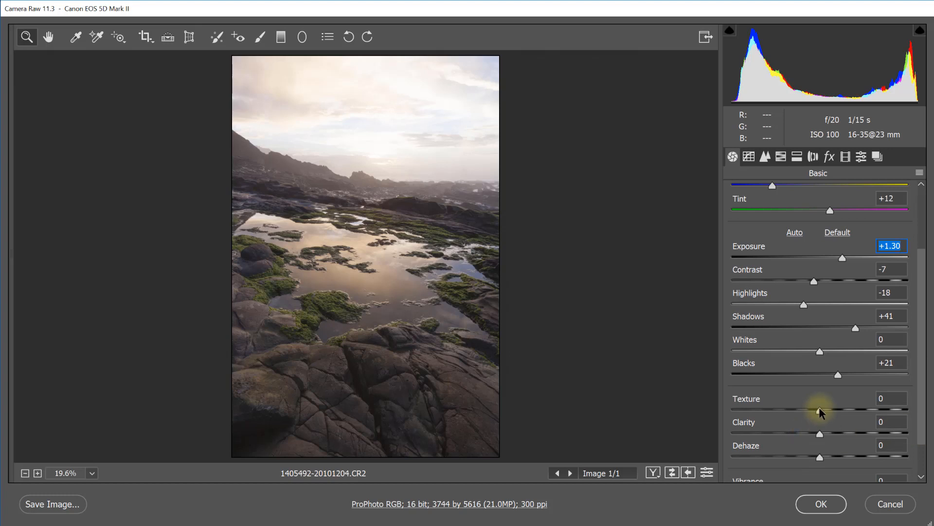
{"action": "left_click_drag", "start_coordinate": [818, 411], "coordinate": [822, 433]}
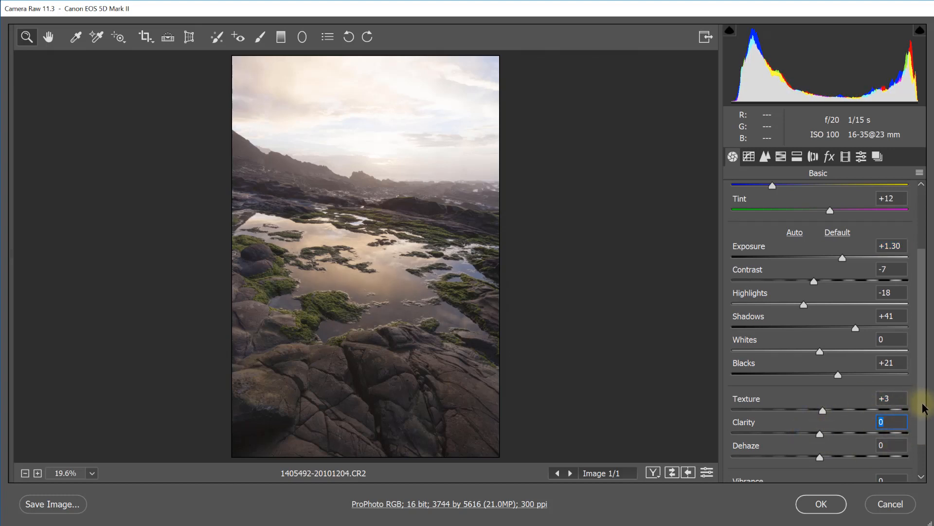
{"action": "left_click_drag", "start_coordinate": [925, 409], "coordinate": [925, 353]}
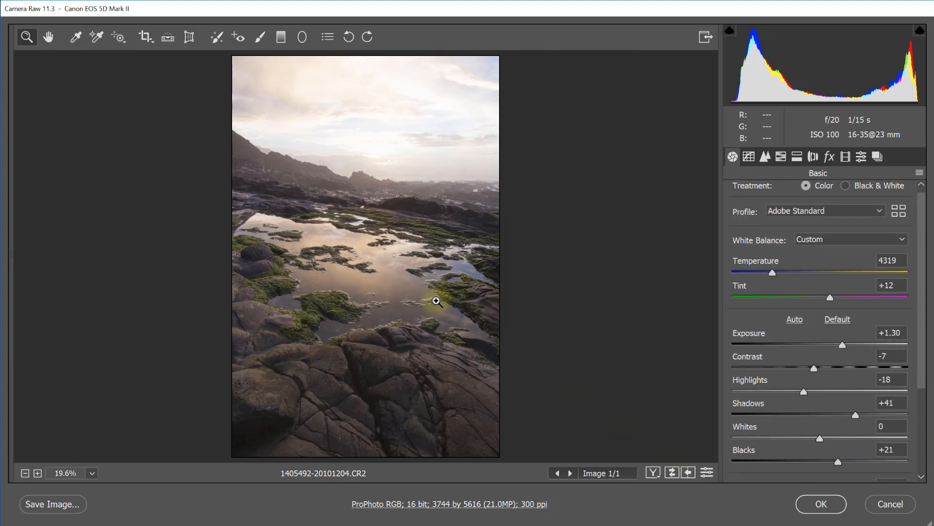
{"action": "left_click", "coordinate": [793, 392]}
{"action": "left_click_drag", "start_coordinate": [793, 392], "coordinate": [785, 391]}
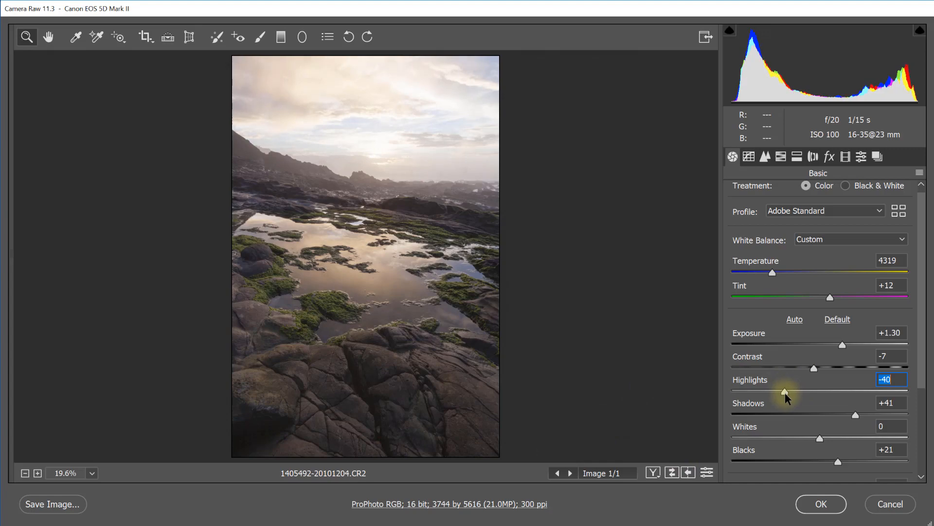
{"action": "left_click", "coordinate": [821, 505]}
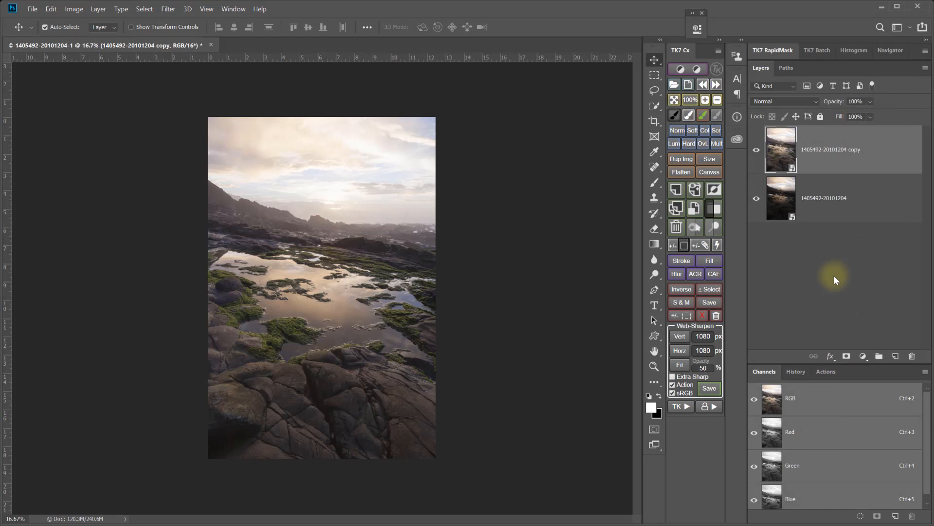
In the original smart object's raw settings, set Exposure to -0.60, Contrast to -13, Highlights to -16, Shadows to +27, Whites to +5 and Blacks to +31
{"action": "left_click", "coordinate": [782, 206]}
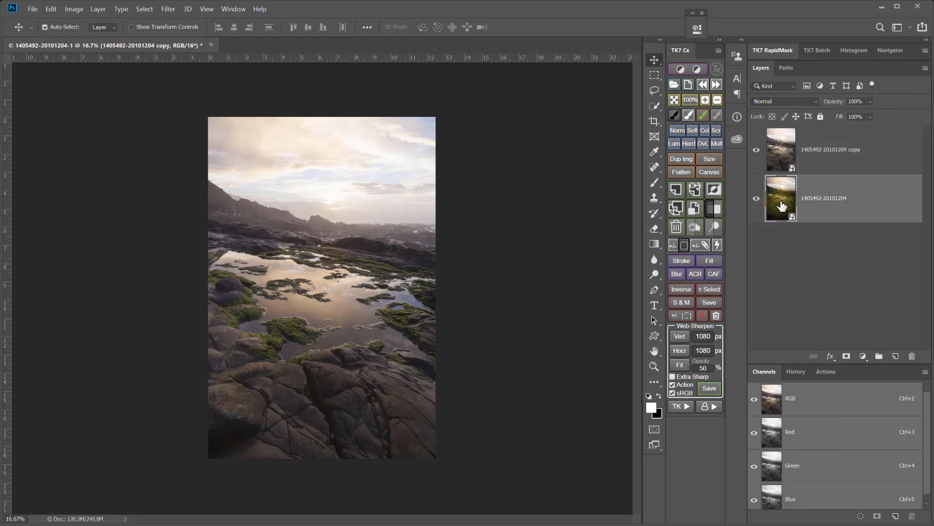
{"action": "double_click", "coordinate": [782, 206]}
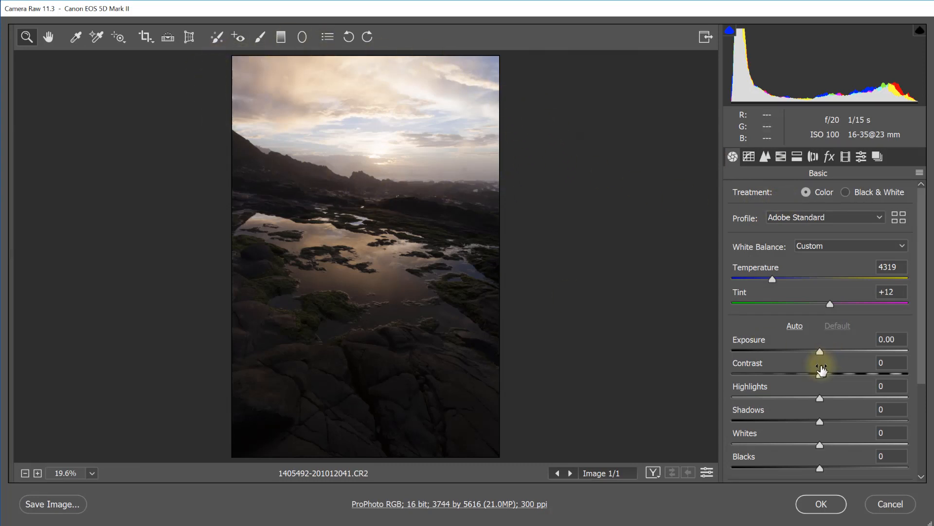
{"action": "left_click_drag", "start_coordinate": [820, 352], "coordinate": [805, 398]}
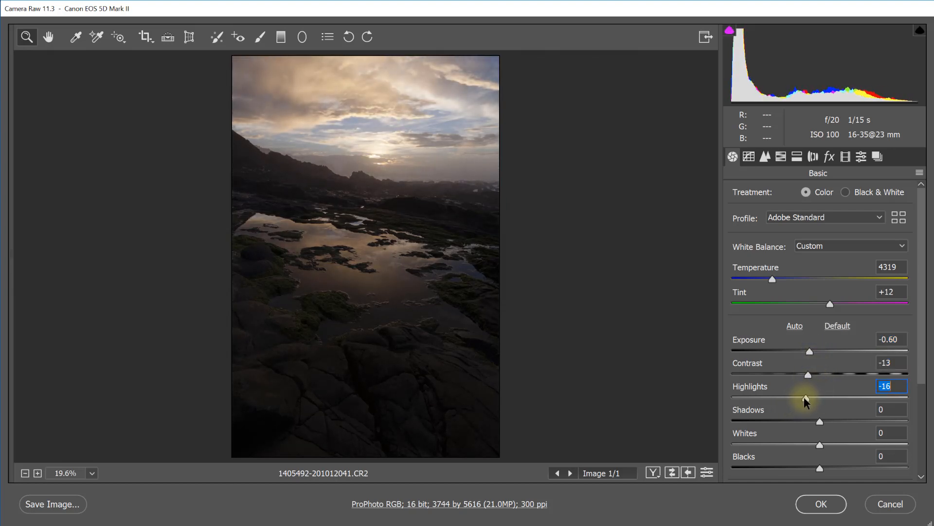
{"action": "left_click_drag", "start_coordinate": [818, 445], "coordinate": [849, 423]}
{"action": "left_click_drag", "start_coordinate": [820, 467], "coordinate": [846, 466]}
Apply a Temperature of 4450 and a Tint of +18 to the original, and compare it with the copy by toggling the copy's visibility
{"action": "left_click_drag", "start_coordinate": [772, 278], "coordinate": [775, 277]}
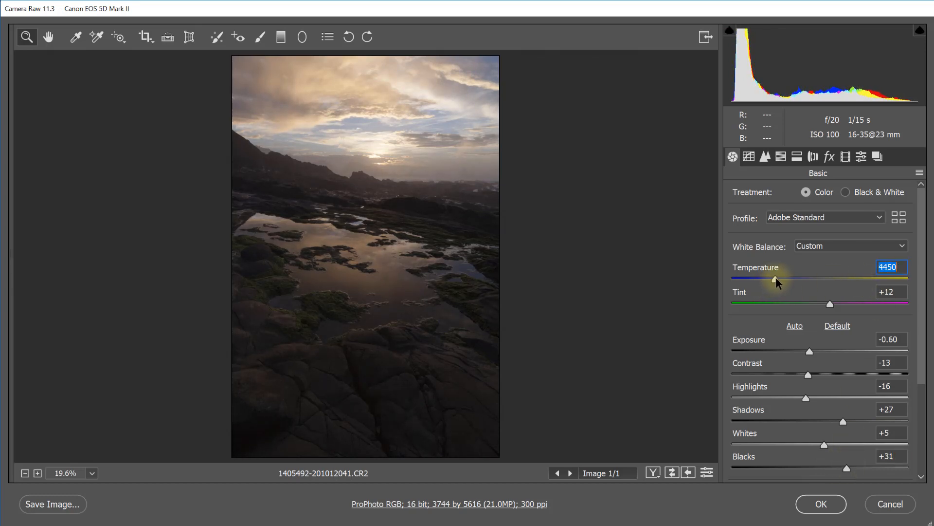
{"action": "left_click_drag", "start_coordinate": [830, 305], "coordinate": [837, 305]}
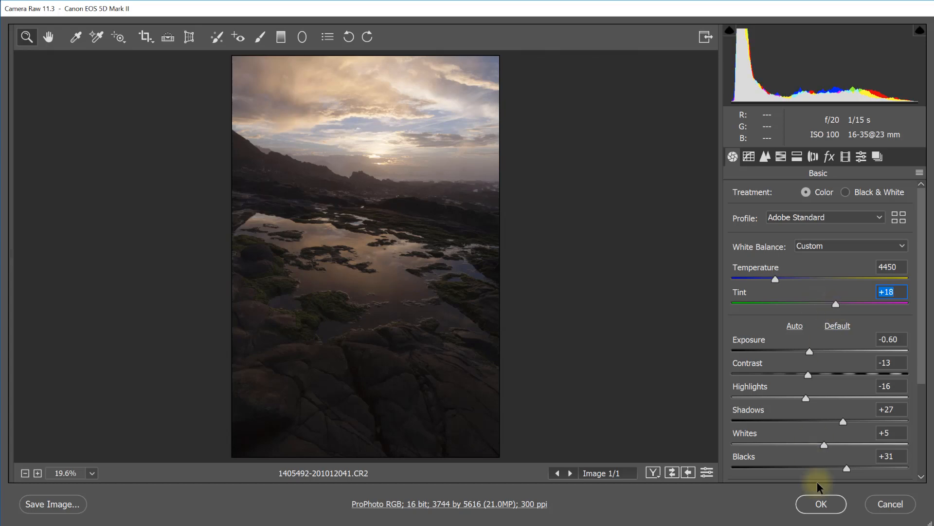
{"action": "left_click", "coordinate": [824, 501]}
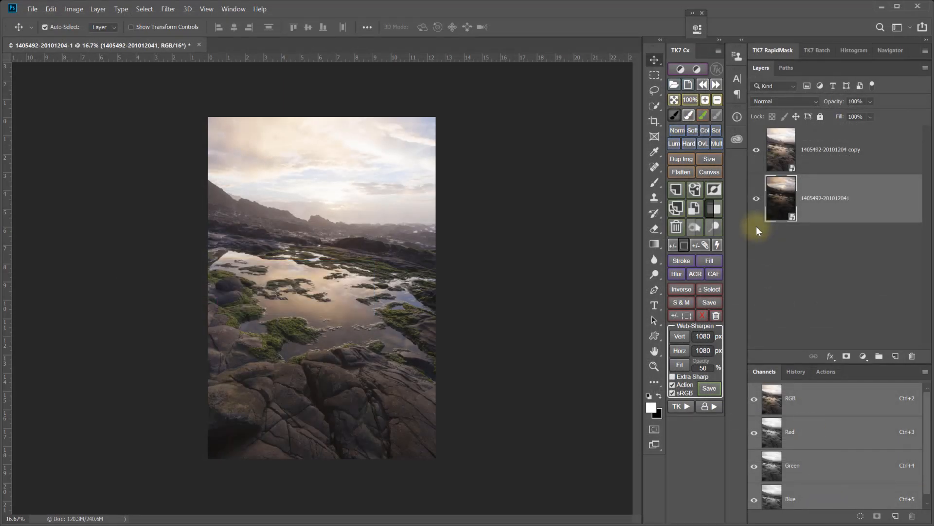
{"action": "left_click", "coordinate": [756, 150]}
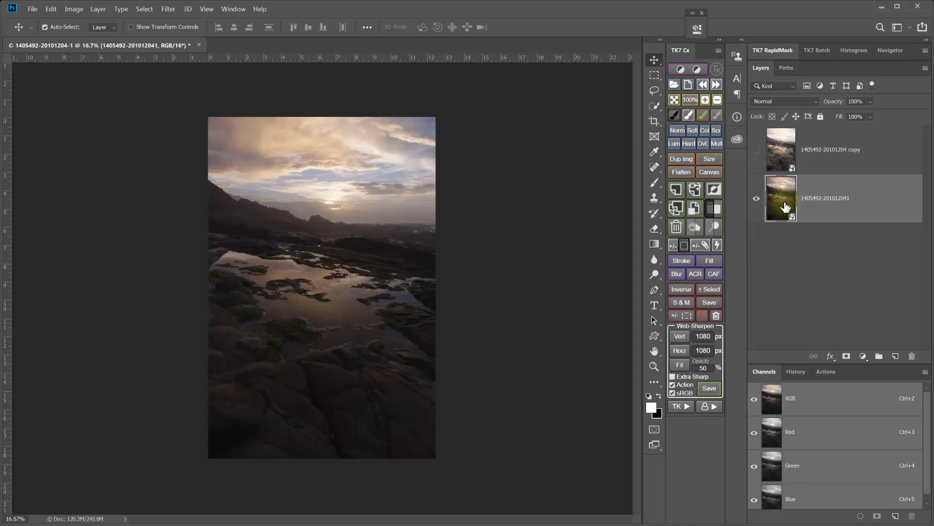
{"action": "left_click", "coordinate": [757, 150]}
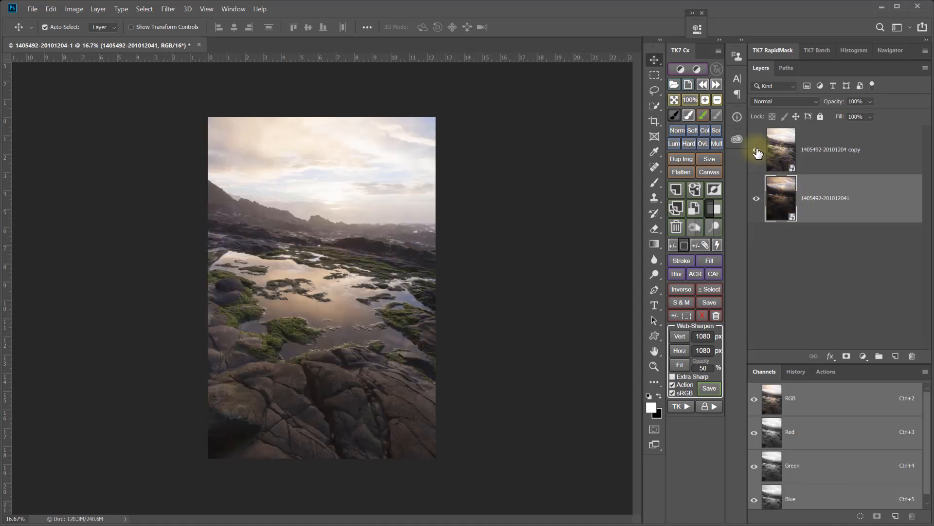
Add a white layer mask to the copy and paint the sky area black on it with a 1900-pixel brush at 31% flow
{"action": "left_click", "coordinate": [827, 159]}
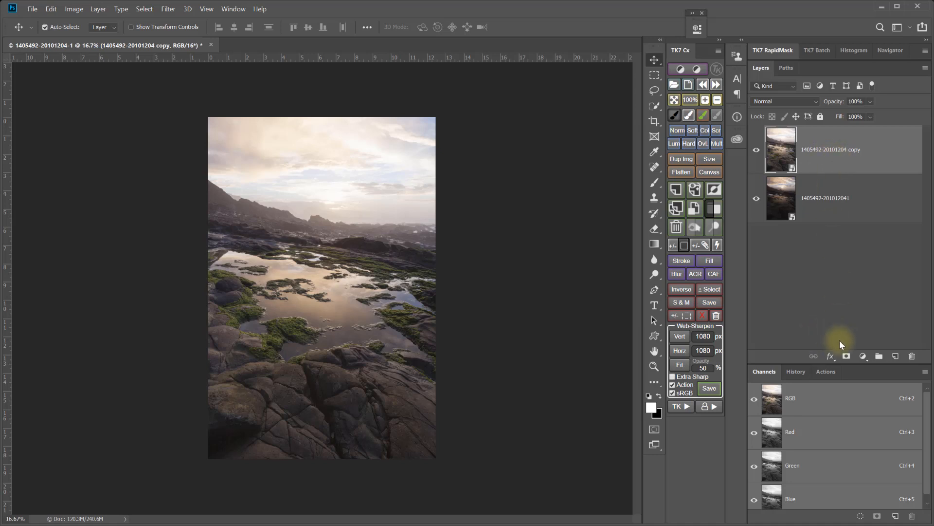
{"action": "left_click", "coordinate": [670, 244]}
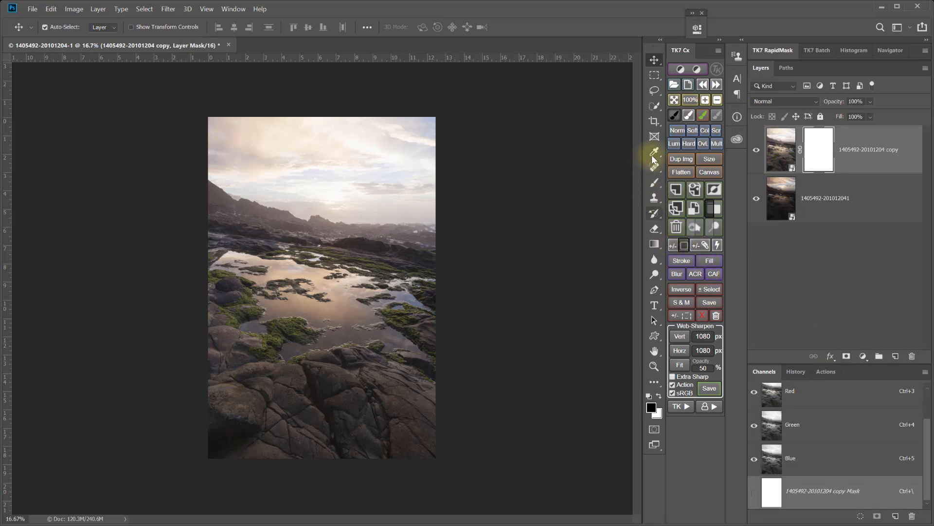
{"action": "left_click", "coordinate": [675, 116]}
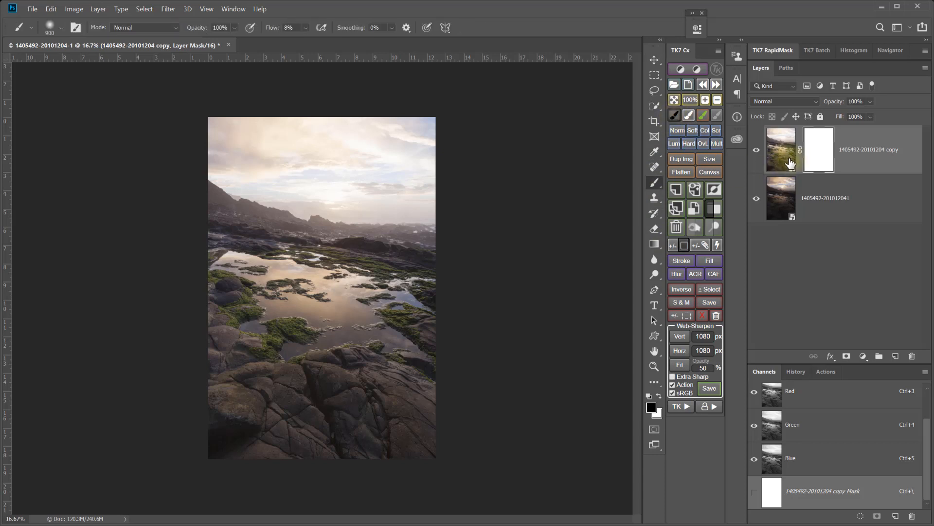
{"action": "key", "text": "bracketright"}
{"action": "key", "text": "bracketright"}
{"action": "key", "text": "bracketright"}
{"action": "key", "text": "bracketright"}
{"action": "key", "text": "bracketright"}
{"action": "key", "text": "bracketright"}
{"action": "key", "text": "bracketright"}
{"action": "key", "text": "bracketright"}
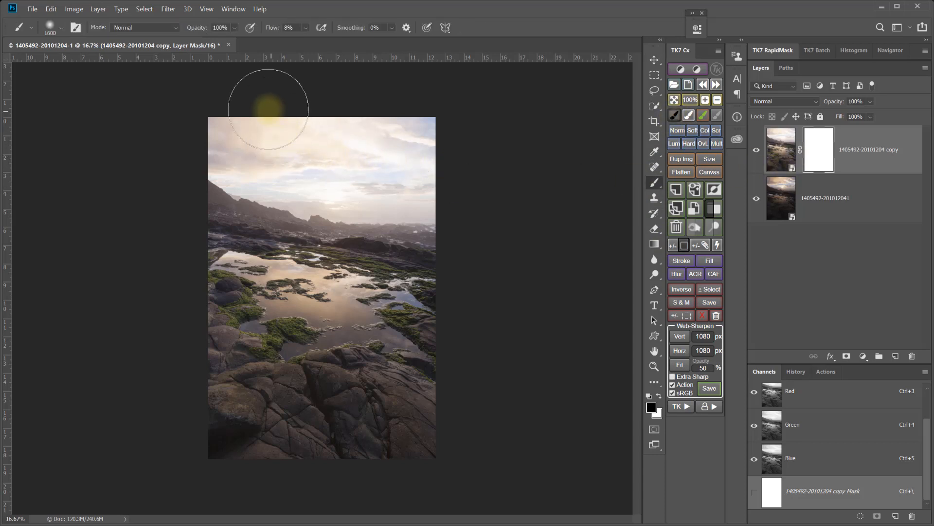
{"action": "left_click_drag", "start_coordinate": [271, 31], "coordinate": [283, 30]}
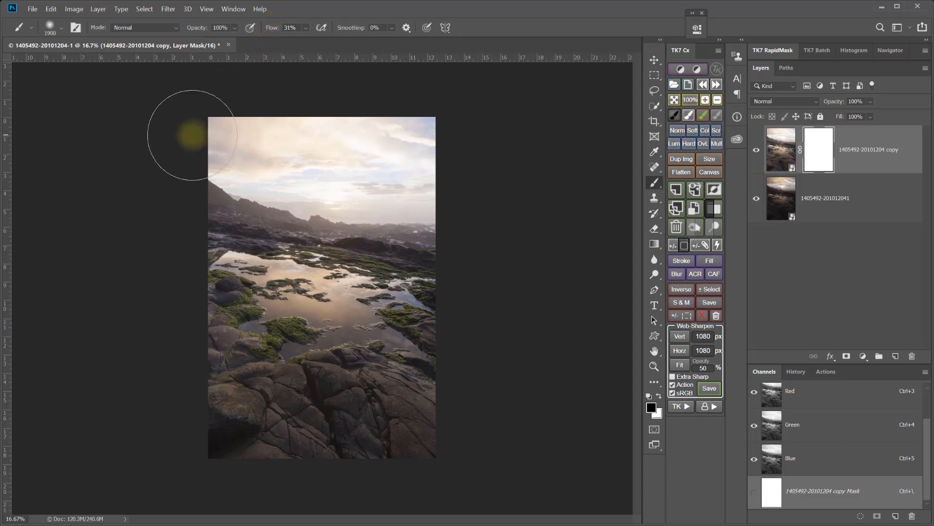
{"action": "mouse_move", "coordinate": [480, 150]}
{"action": "left_mouse_down"}
{"action": "mouse_move", "coordinate": [139, 106]}
{"action": "mouse_move", "coordinate": [555, 177]}
{"action": "mouse_move", "coordinate": [472, 179]}
{"action": "mouse_move", "coordinate": [99, 137]}
{"action": "left_mouse_up"}
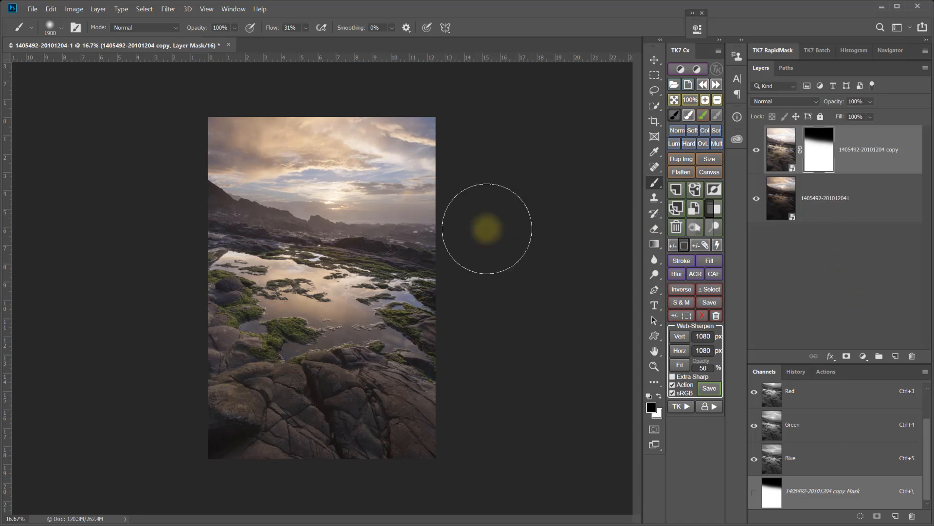
Soften the mask's transition below the horizon with black at 14% flow, and compare the blend with the copy hidden and shown
{"action": "left_click_drag", "start_coordinate": [270, 29], "coordinate": [261, 33]}
{"action": "left_click_drag", "start_coordinate": [189, 250], "coordinate": [626, 334]}
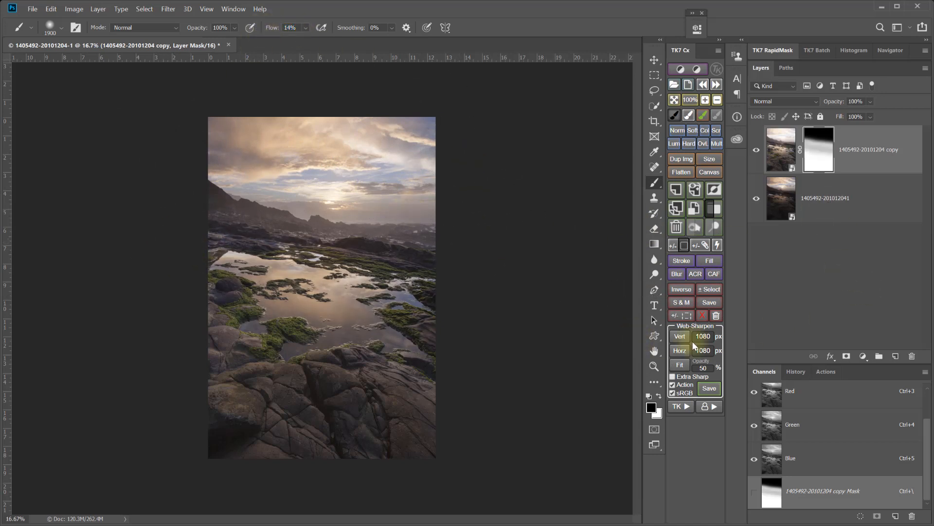
{"action": "key", "text": "x"}
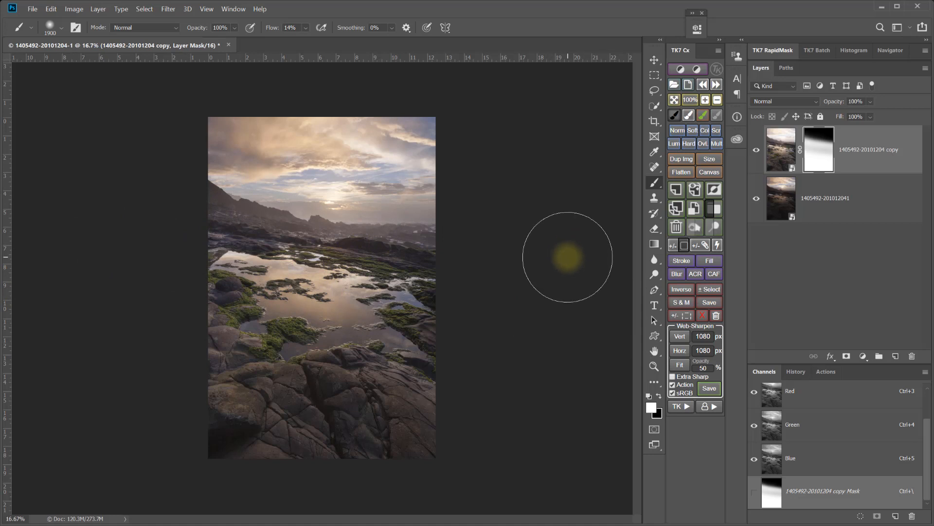
{"action": "left_click", "coordinate": [757, 151]}
{"action": "left_click", "coordinate": [757, 150]}
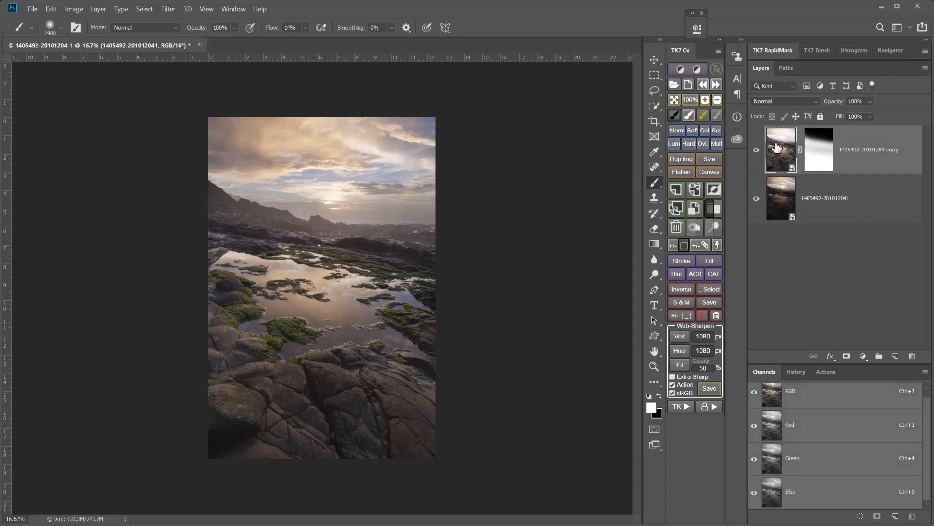
In the copy's raw settings, set Temperature to 4150 and Vibrance to +28, and raise Saturation slightly
{"action": "double_click", "coordinate": [777, 148]}
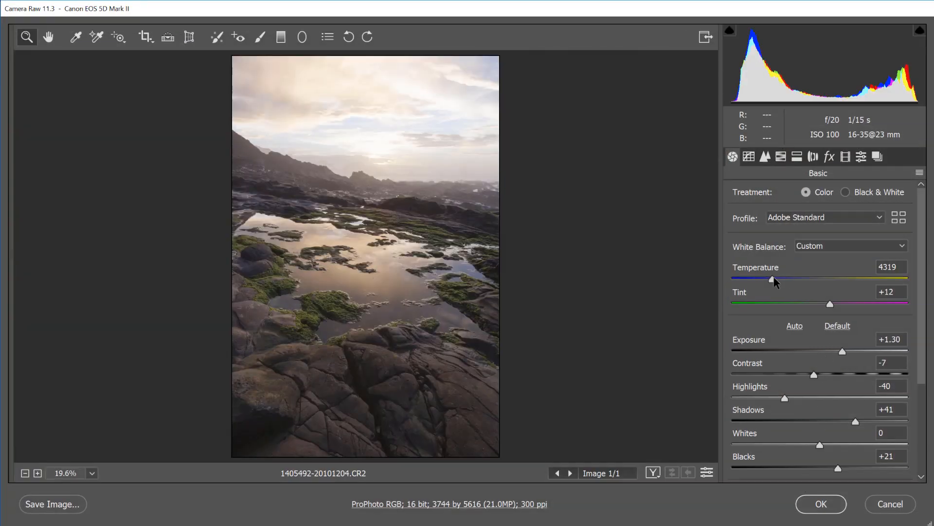
{"action": "left_click_drag", "start_coordinate": [772, 278], "coordinate": [770, 280]}
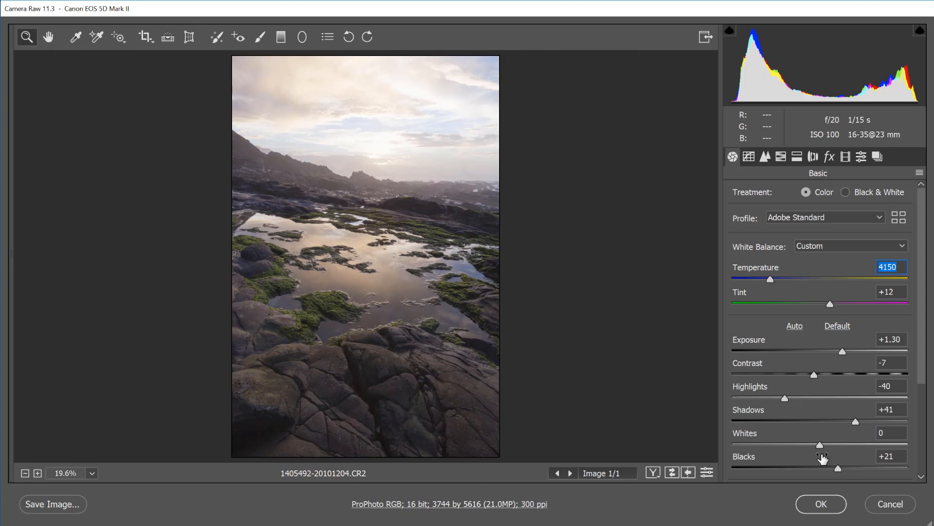
{"action": "scroll", "coordinate": [830, 454], "scroll_direction": "down", "scroll_amount": 3}
{"action": "scroll", "coordinate": [825, 422], "scroll_direction": "down", "scroll_amount": 1}
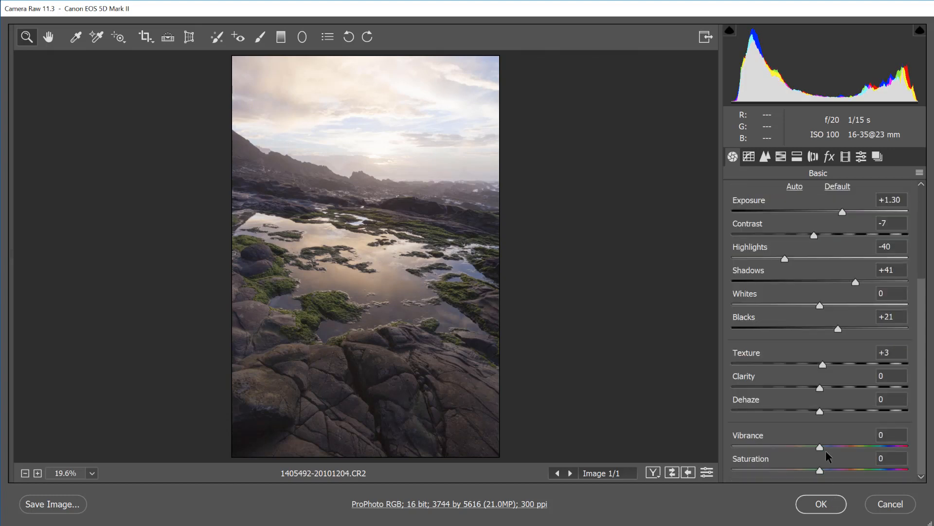
{"action": "left_click_drag", "start_coordinate": [821, 449], "coordinate": [845, 445]}
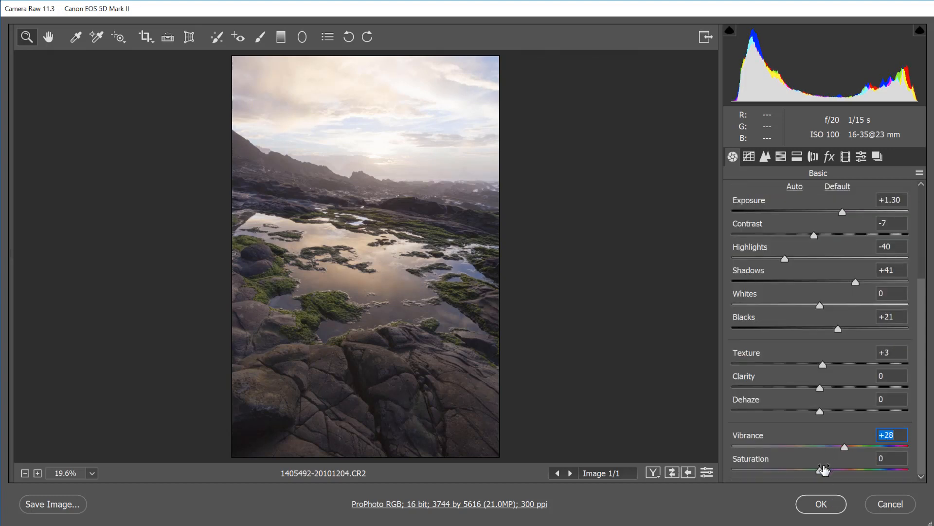
{"action": "left_click_drag", "start_coordinate": [821, 475], "coordinate": [827, 473]}
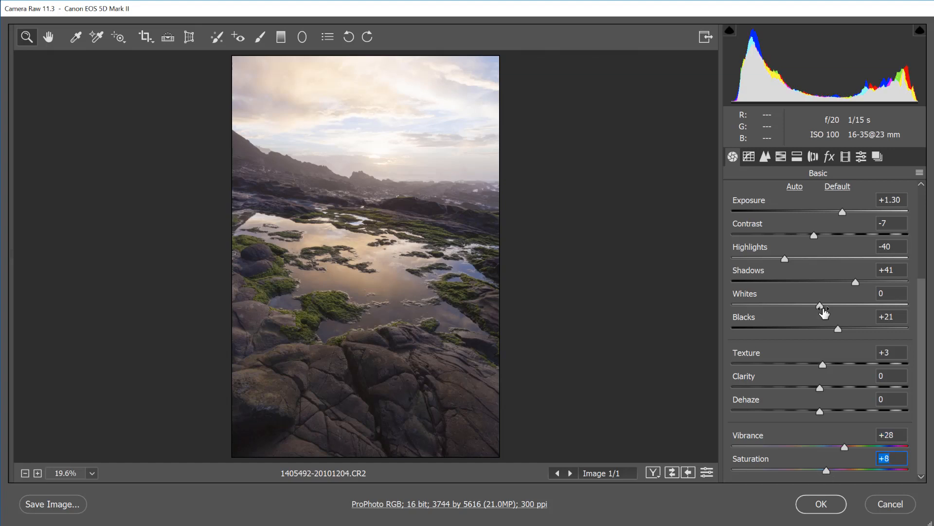
{"action": "scroll", "coordinate": [826, 227], "scroll_direction": "up", "scroll_amount": 4}
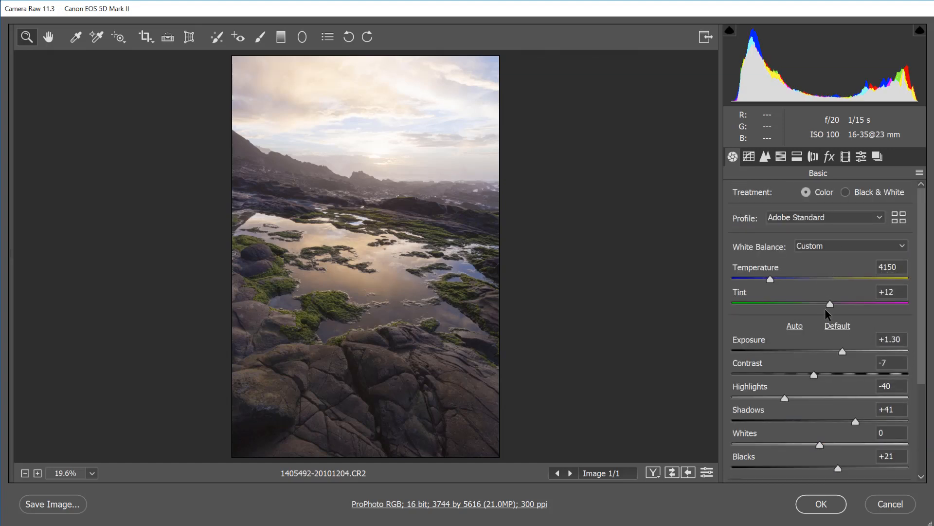
Set the copy's Temperature to 4400, Tint to +13, Contrast to -22 and Highlights to -55, and apply the raw settings
{"action": "left_click_drag", "start_coordinate": [771, 279], "coordinate": [775, 278]}
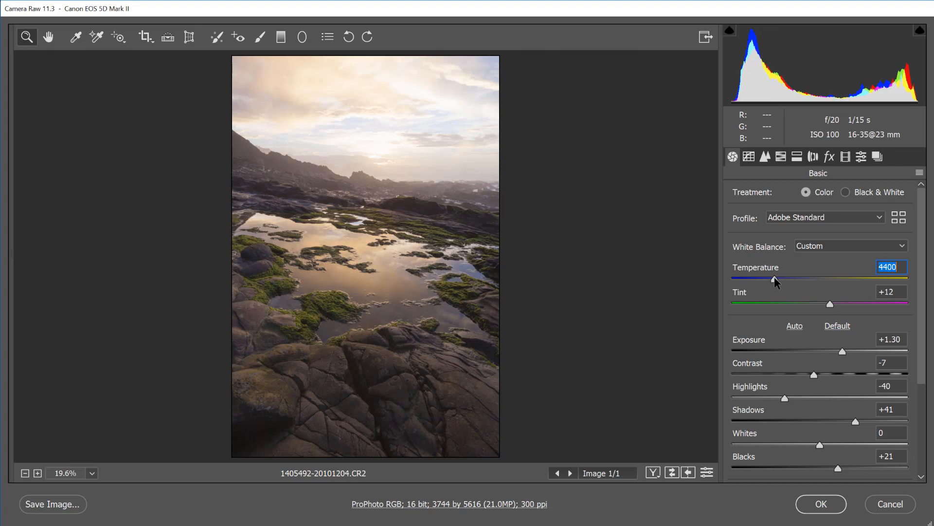
{"action": "left_click_drag", "start_coordinate": [830, 305], "coordinate": [832, 305]}
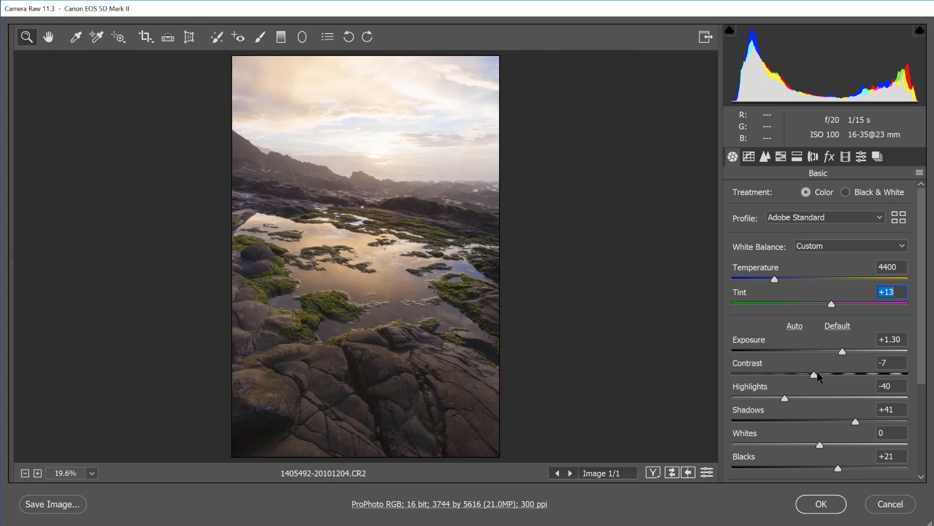
{"action": "left_click_drag", "start_coordinate": [817, 372], "coordinate": [773, 396]}
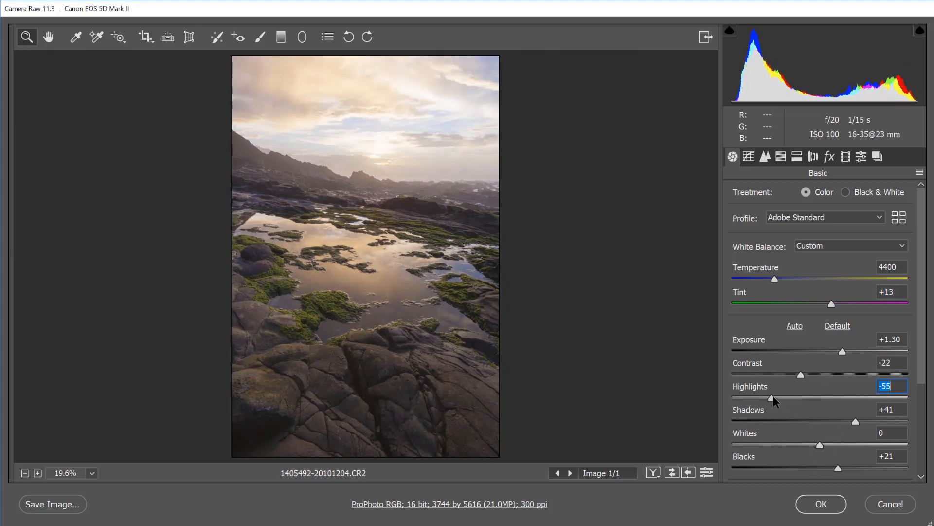
{"action": "left_click", "coordinate": [821, 505]}
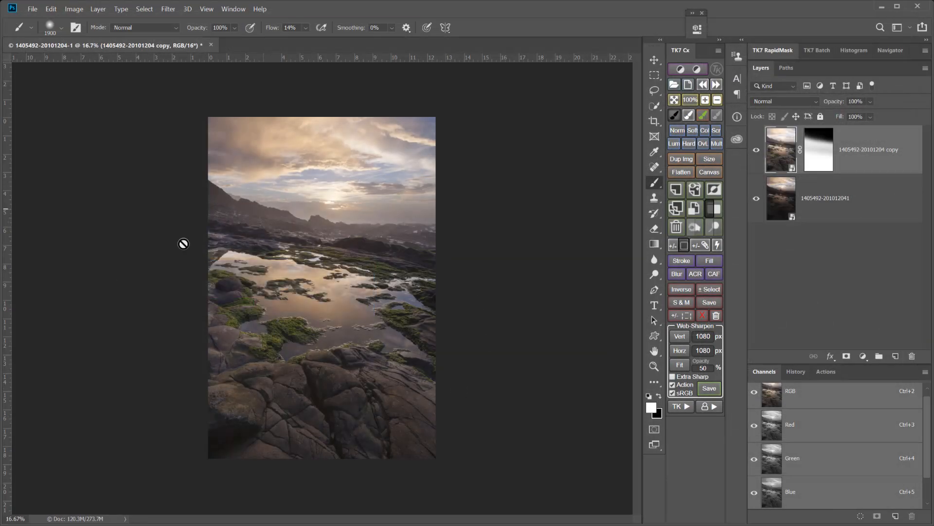
In the original smart object's raw settings, set Shadows to +56, Highlights to -18 and Tint to +32, and apply them
{"action": "left_click", "coordinate": [783, 197]}
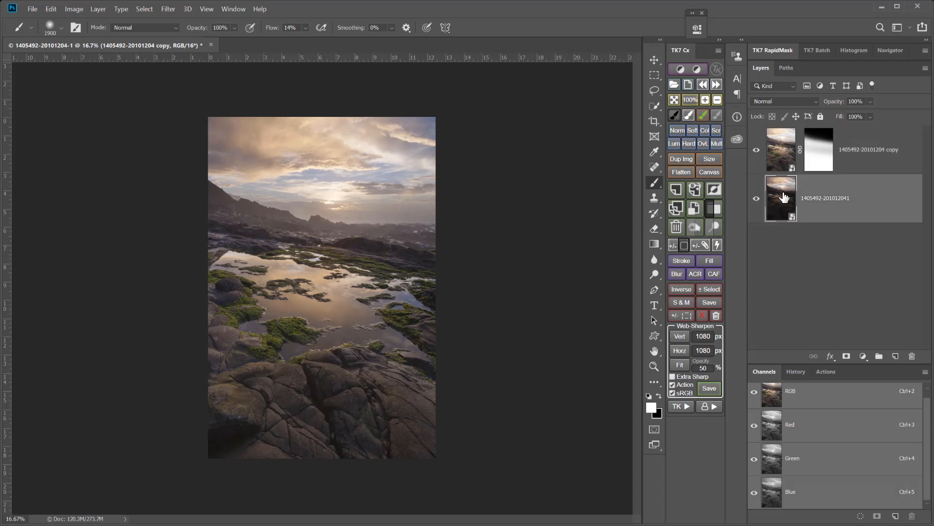
{"action": "double_click", "coordinate": [784, 197]}
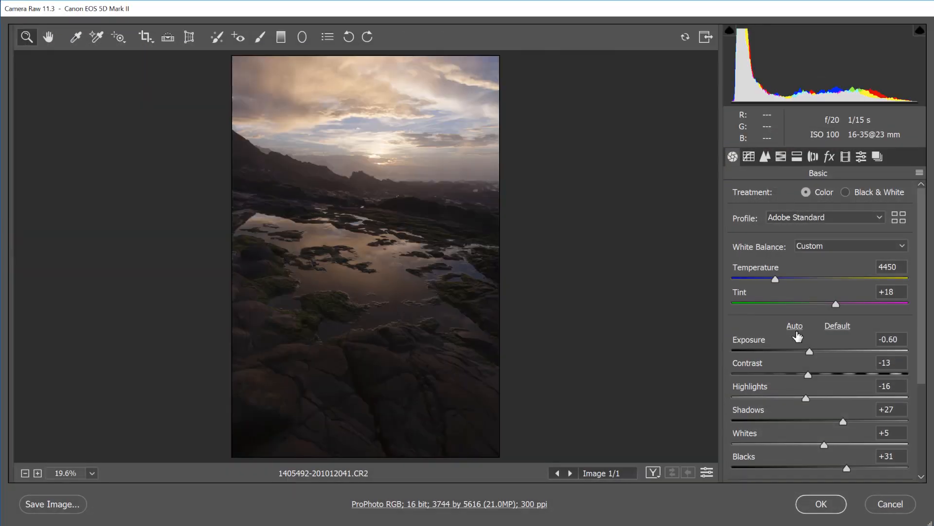
{"action": "left_click_drag", "start_coordinate": [846, 422], "coordinate": [871, 418]}
{"action": "left_click_drag", "start_coordinate": [805, 397], "coordinate": [804, 398]}
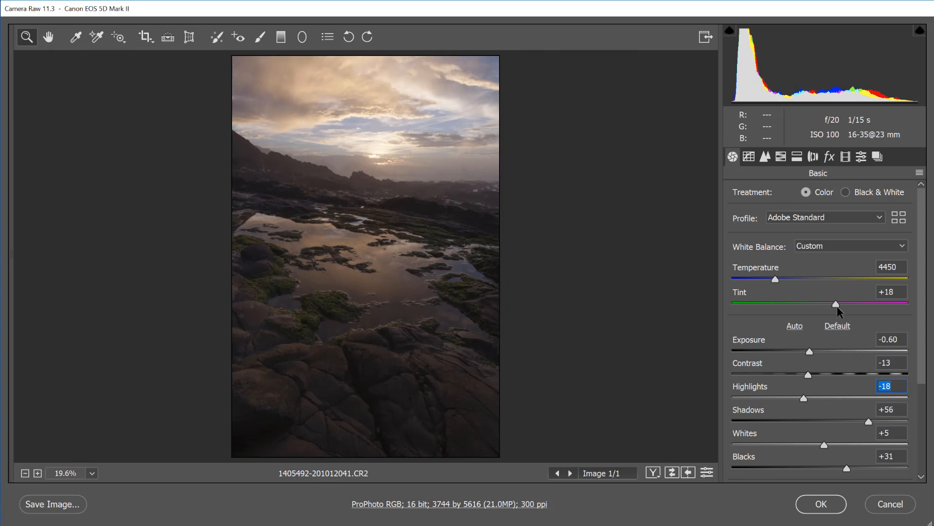
{"action": "left_click_drag", "start_coordinate": [836, 305], "coordinate": [848, 302]}
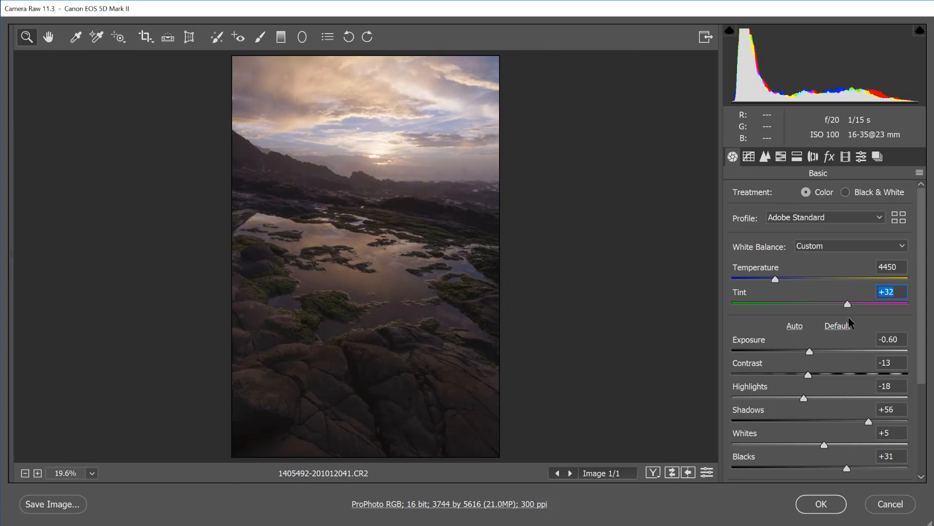
{"action": "left_click", "coordinate": [822, 502]}
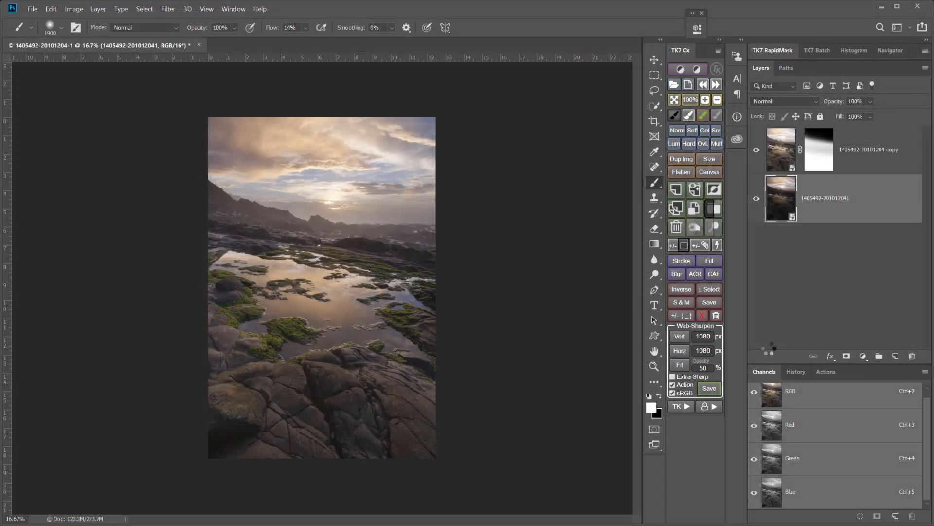